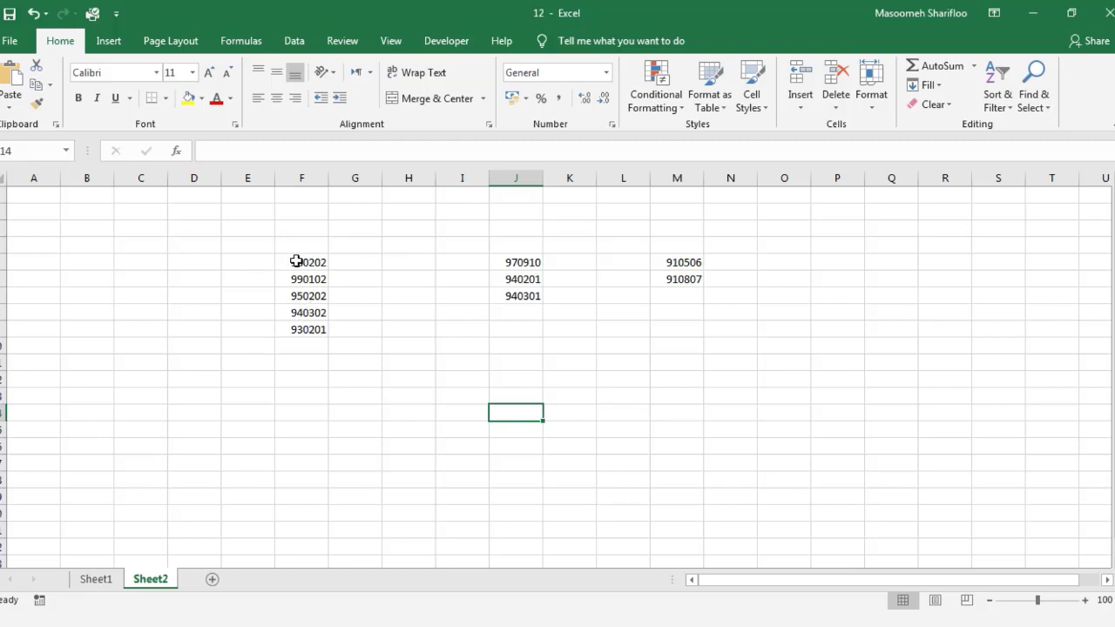
- Select the five six-digit numbers in column F and bring up their context menu
drag(296, 262, 305, 330)
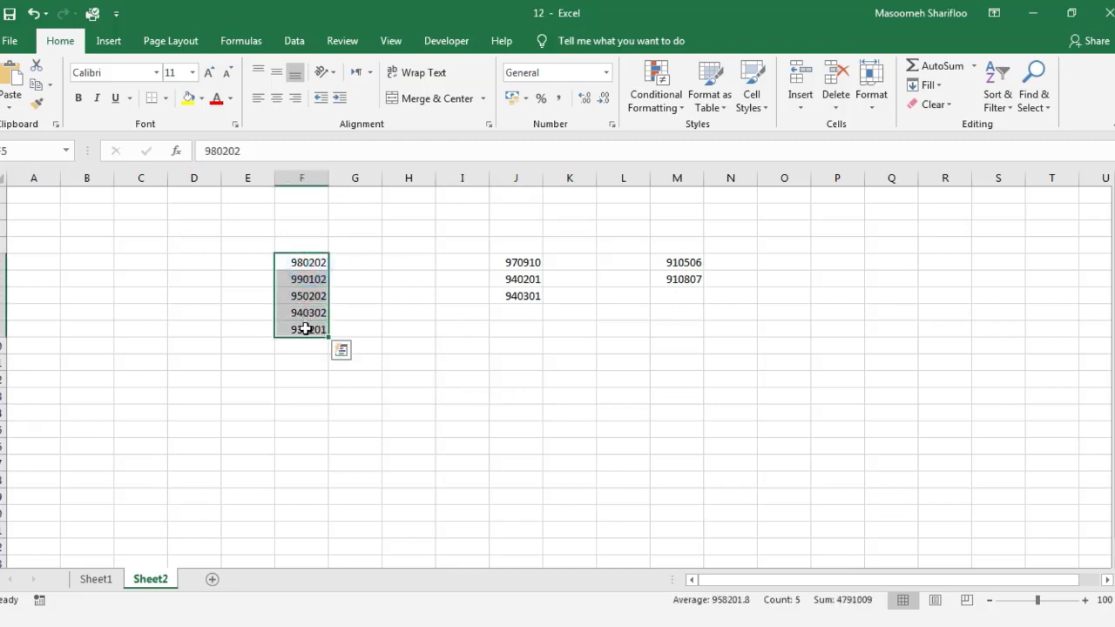
right_click(306, 328)
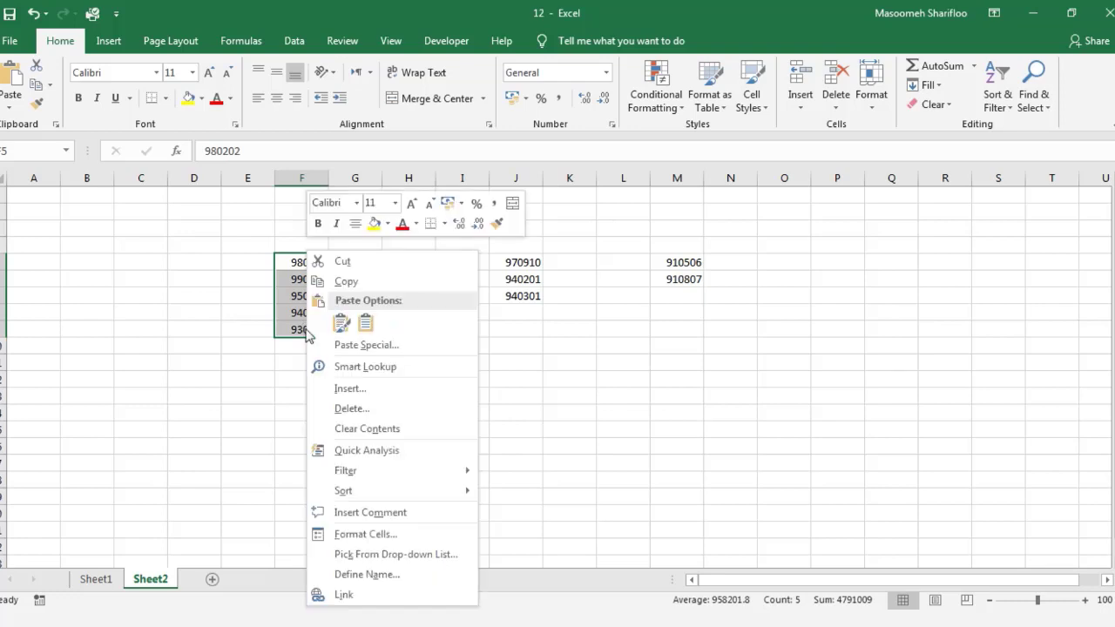
- Replace General with the custom format ##"/"##"/"## on column F so 980202 reads 98/02/02
click(373, 537)
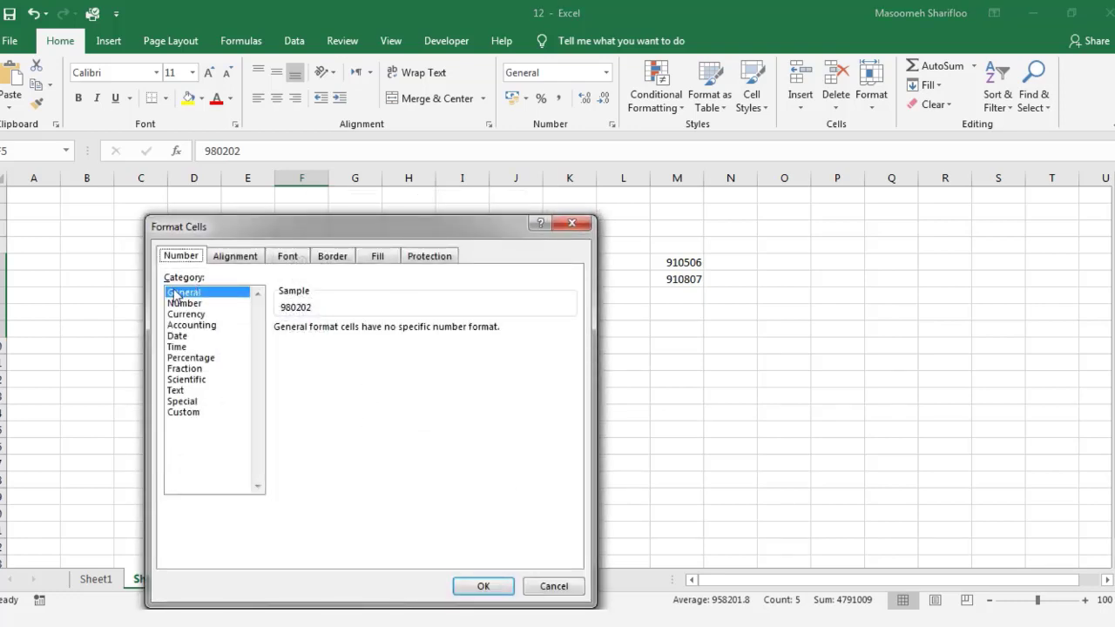
click(228, 412)
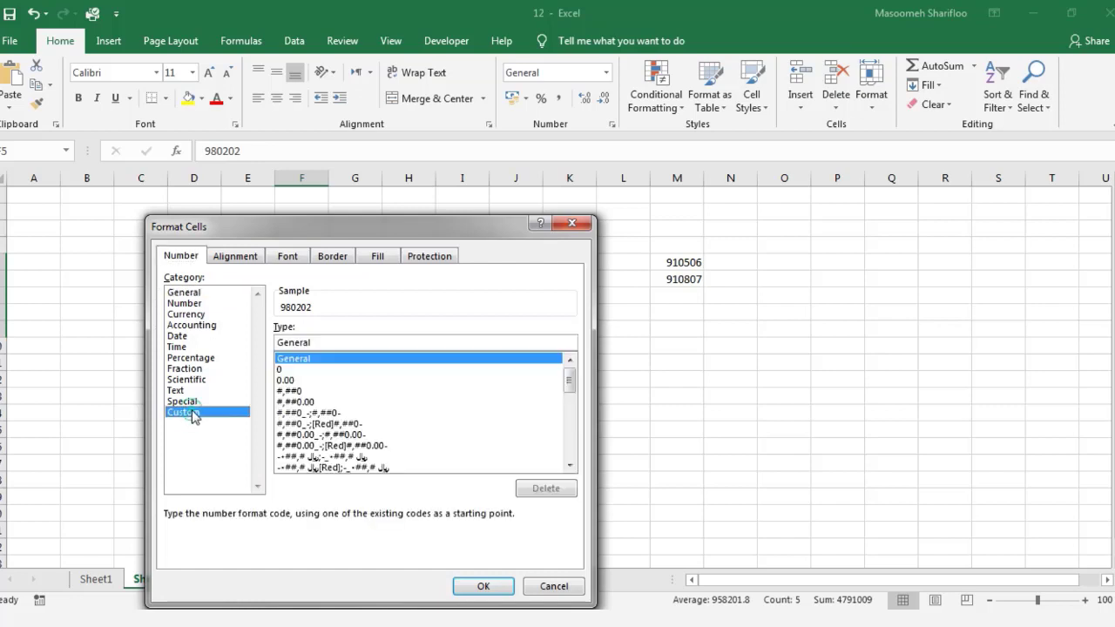
double_click(315, 342)
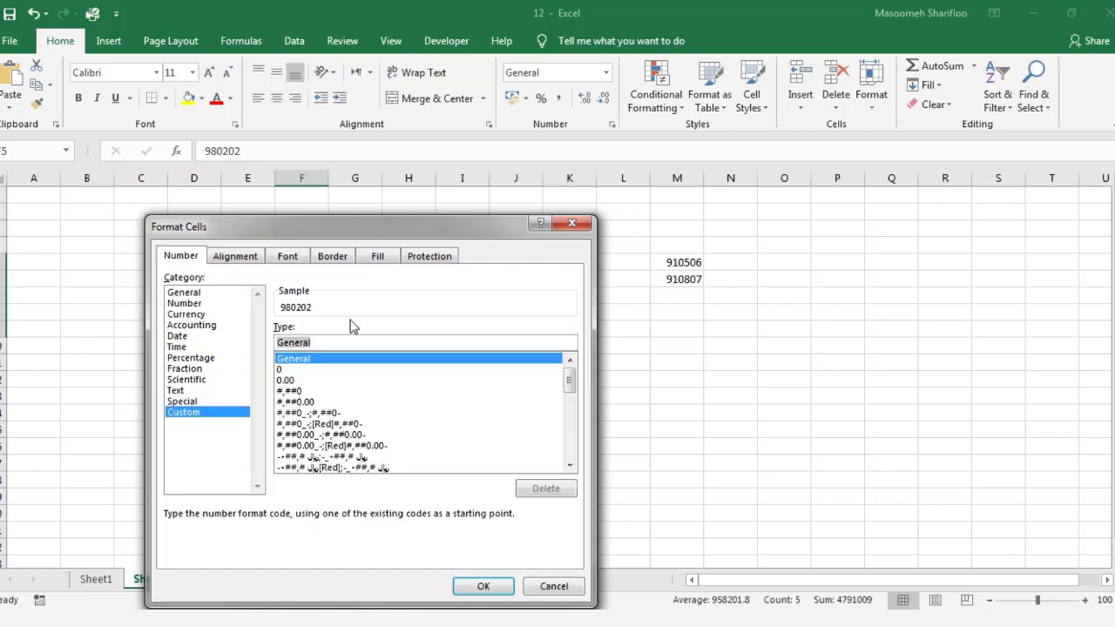
key(BackSpace)
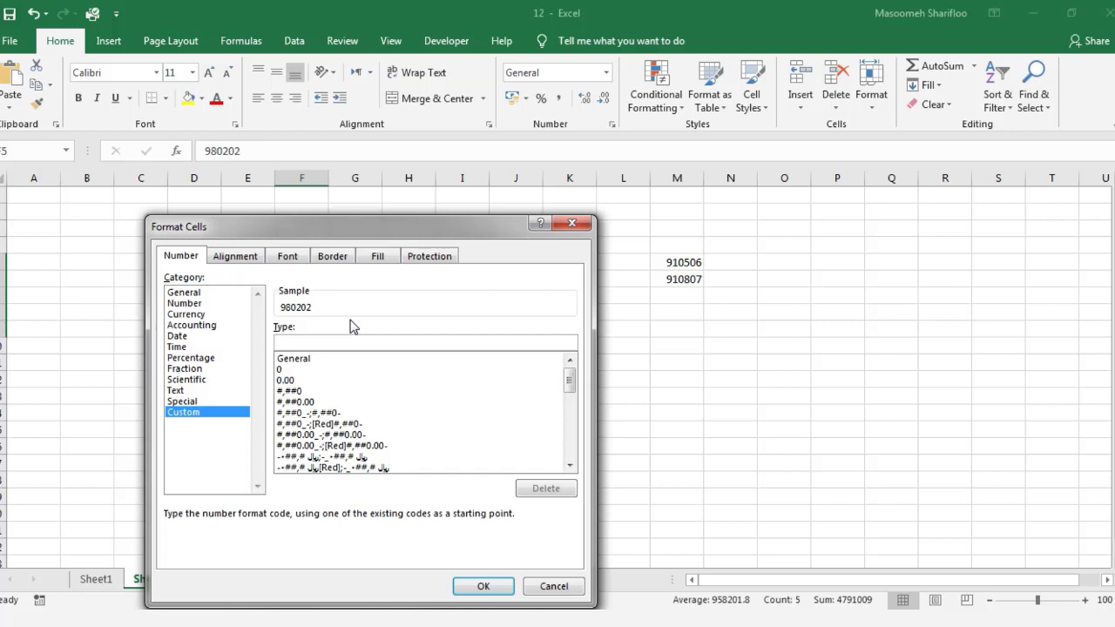
text(##)
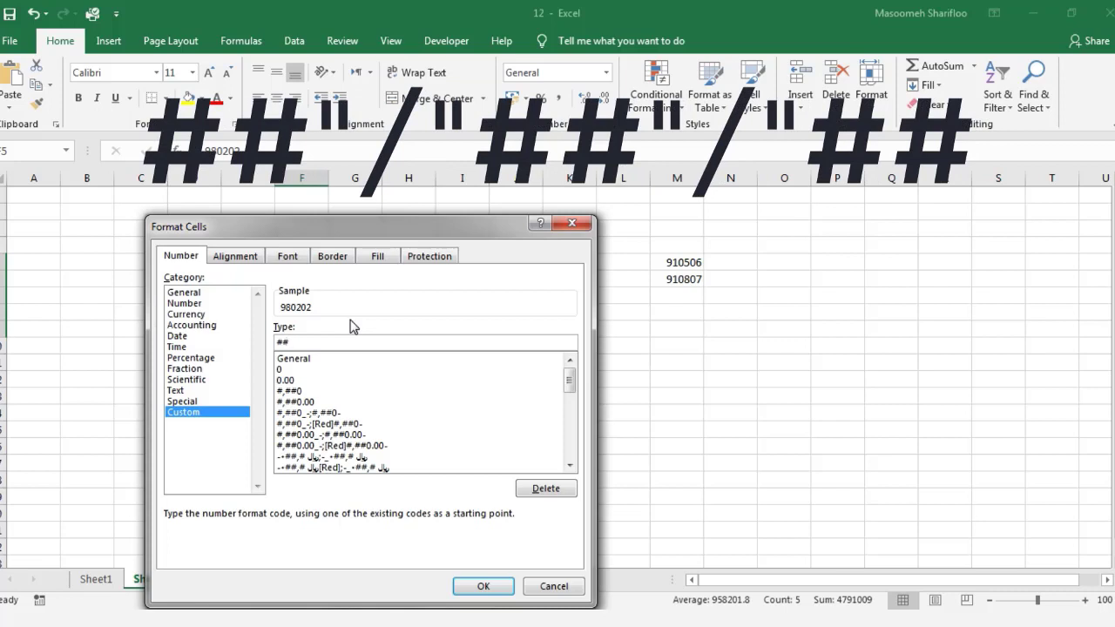
text("/)
text(")
text(#)
text(#")
text(/")
text(##)
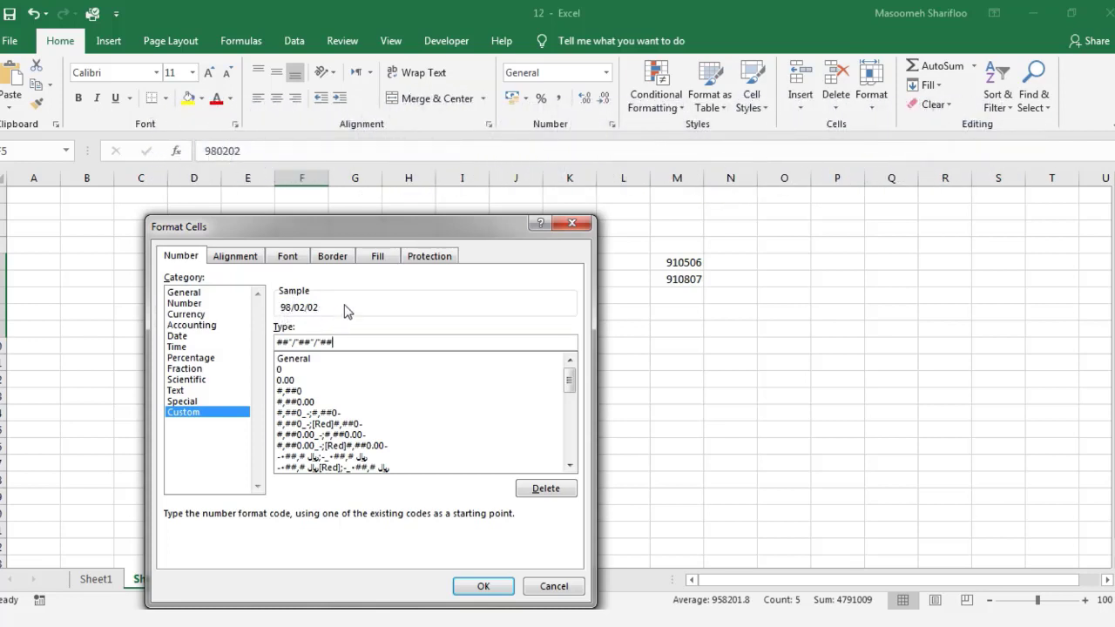
click(486, 589)
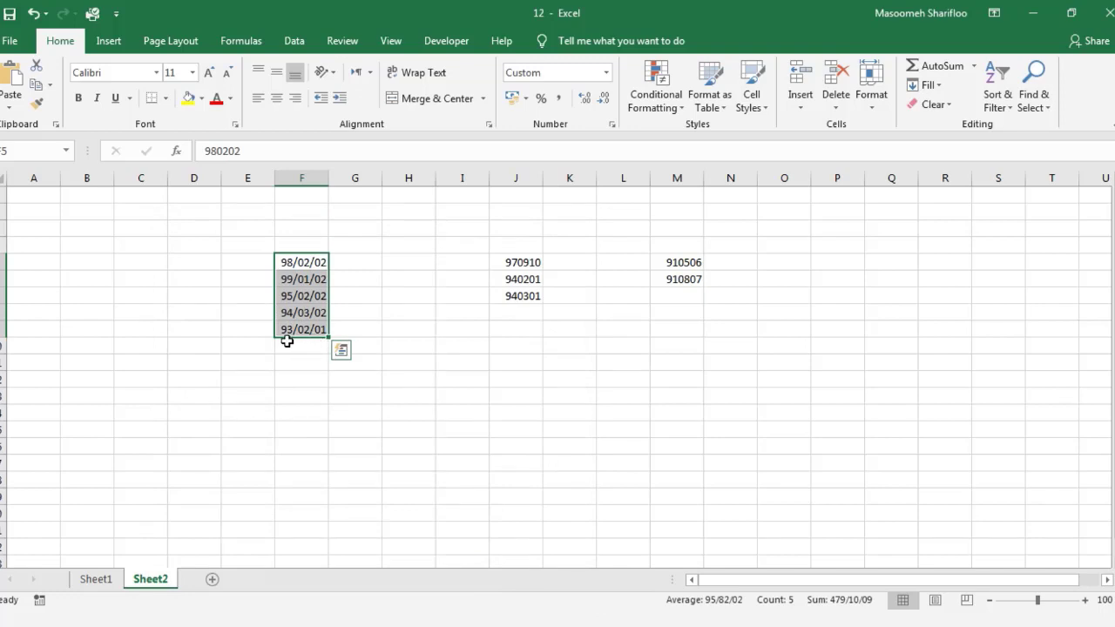
click(569, 260)
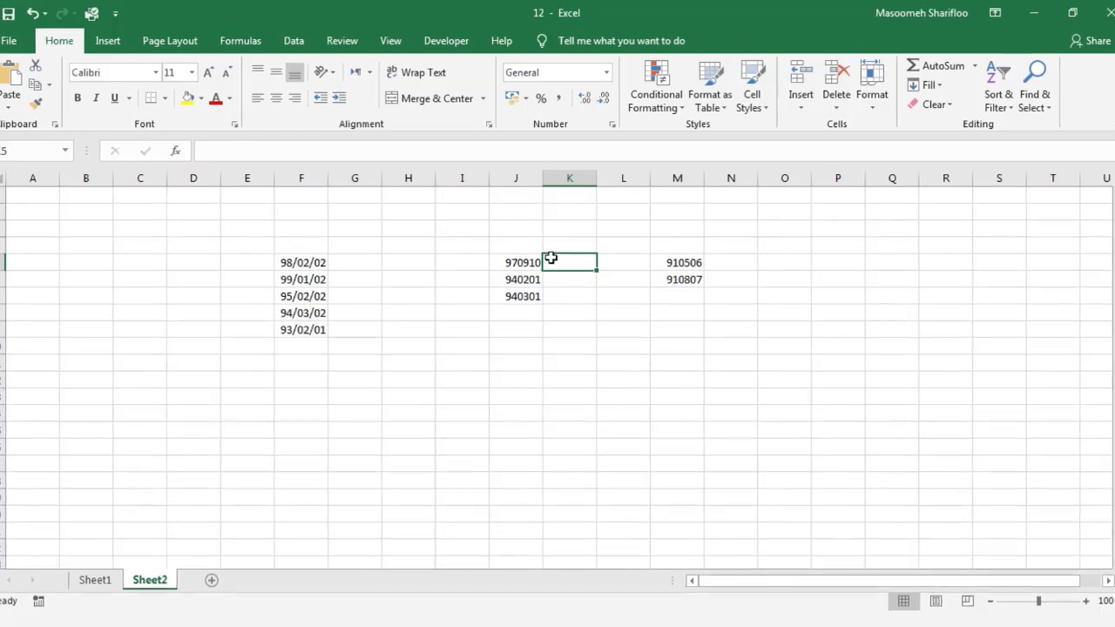
- Enter =LEFT(J5;2) in K5 to pull 97 from 970910
text(=)
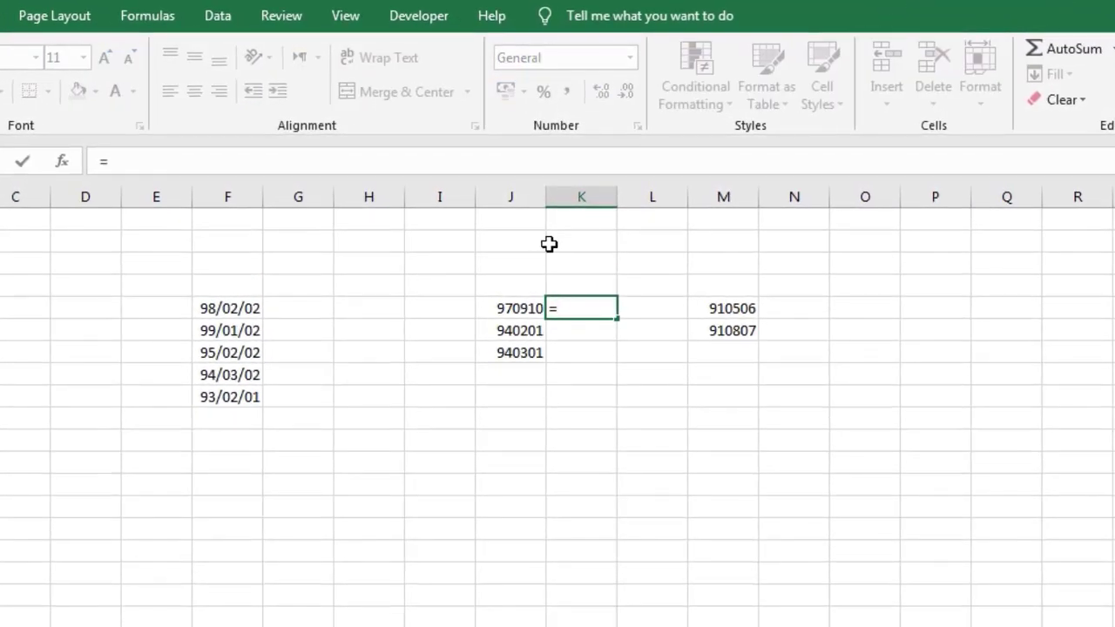
text(left)
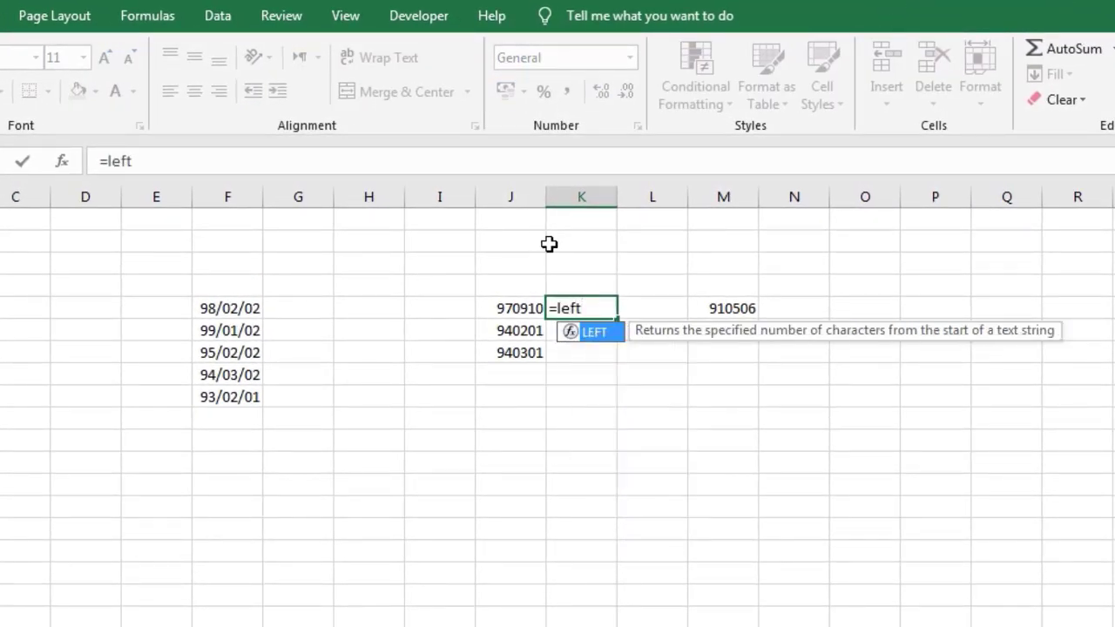
text(()
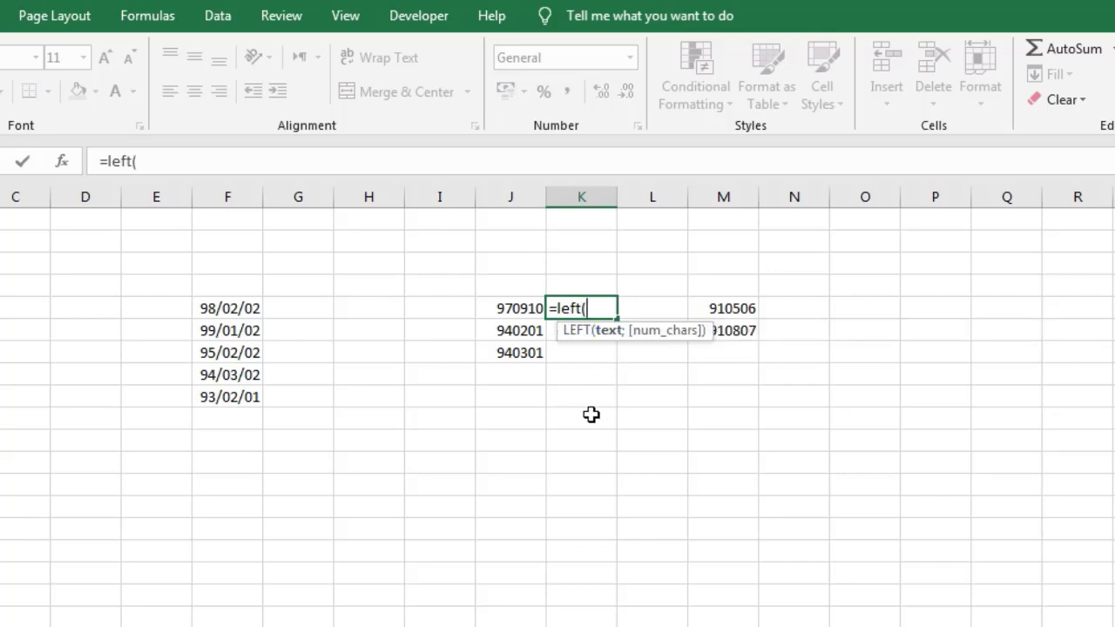
click(515, 315)
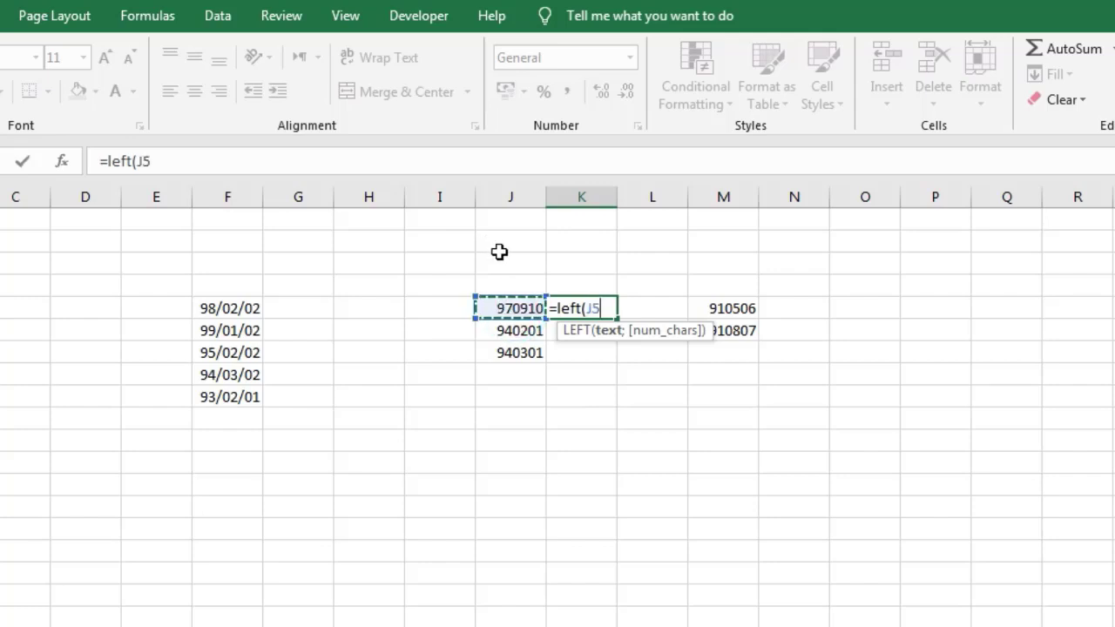
text(;)
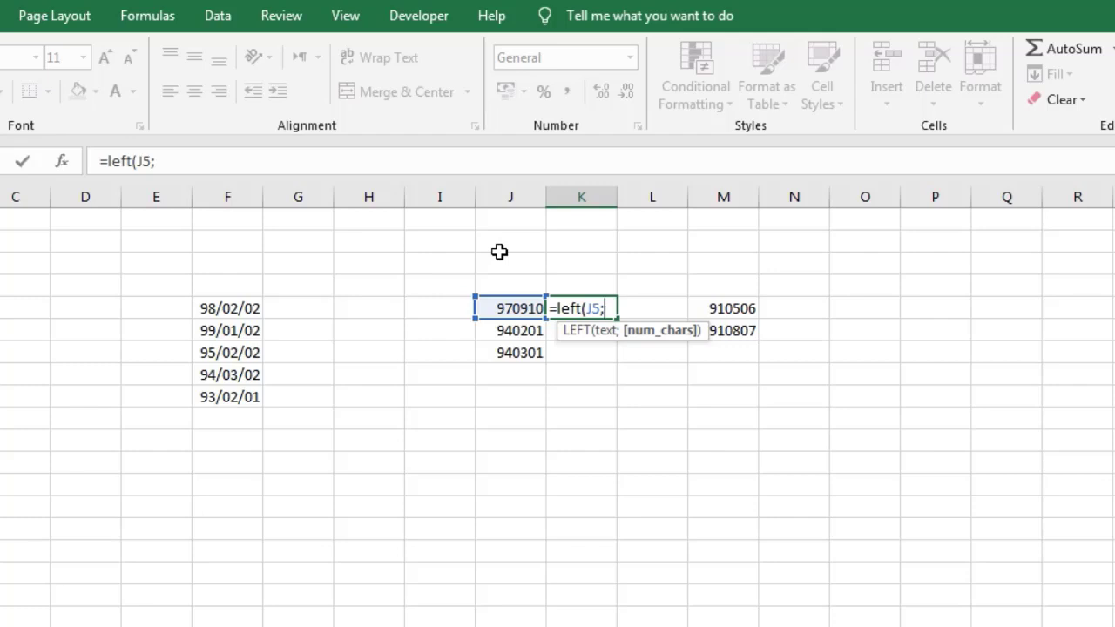
text(2)
key(Return)
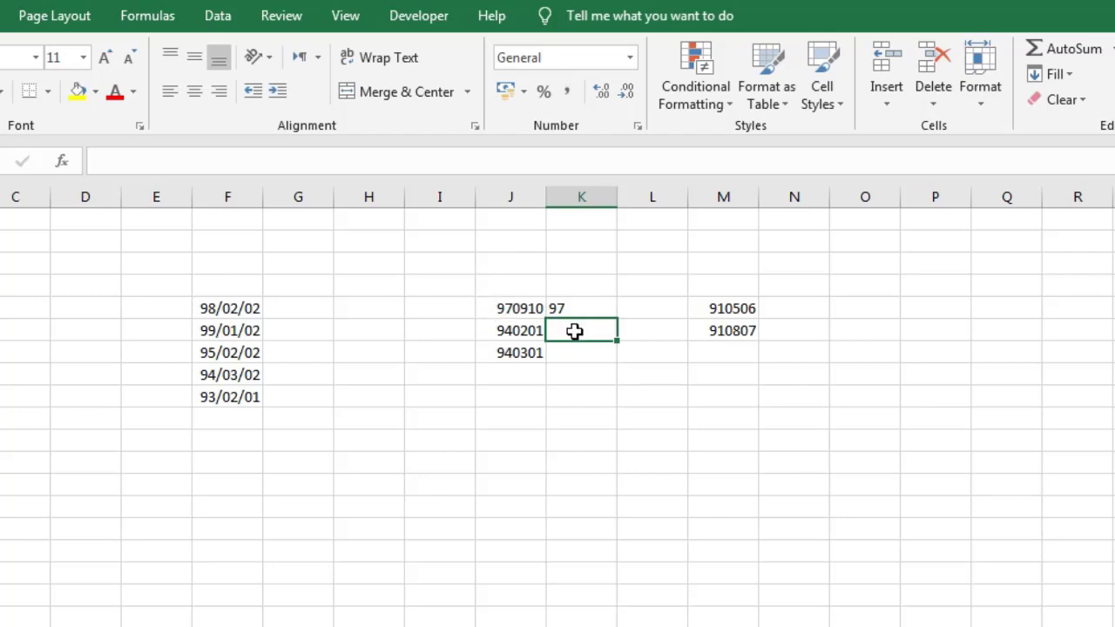
click(575, 329)
- Enter =MID(J6;3;2) in K6 to pull the middle digits 02 from 940201
text(=)
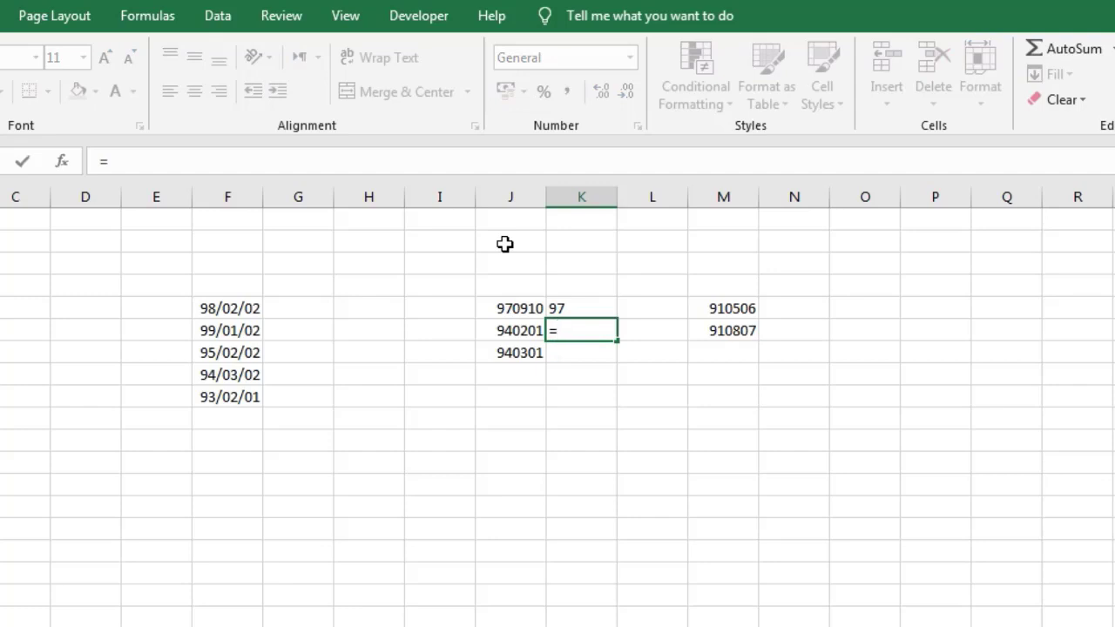
text(Mid()
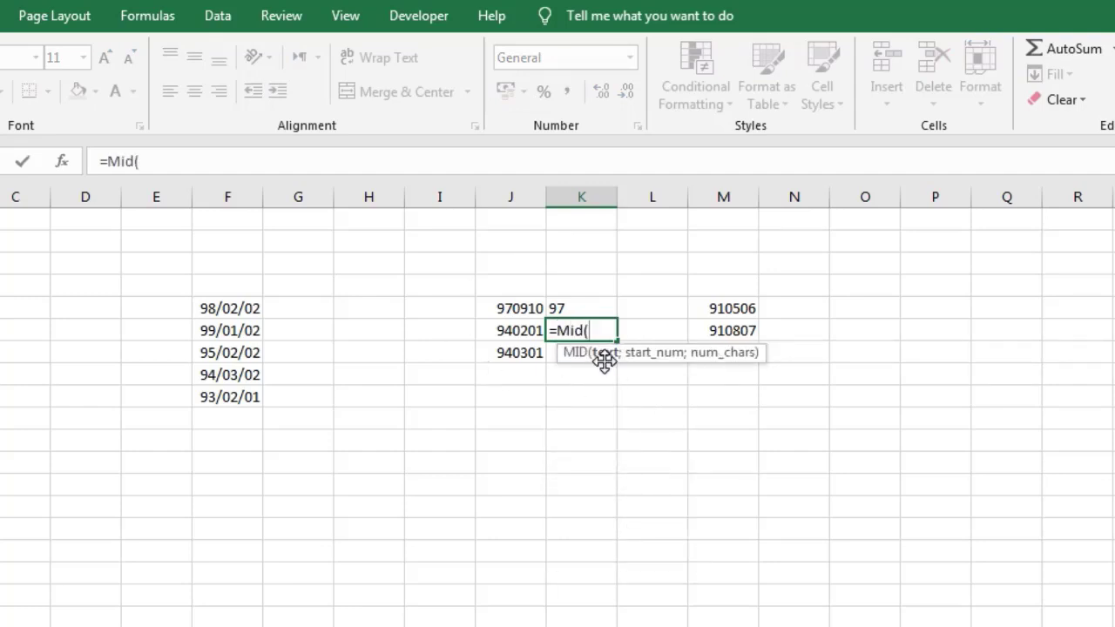
click(508, 335)
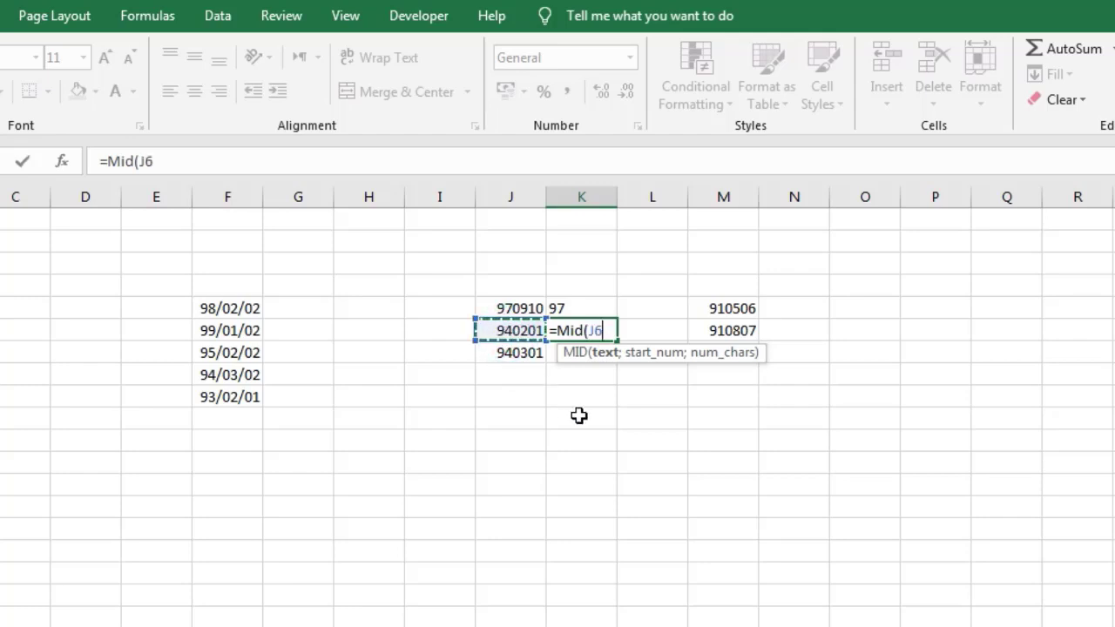
text(;)
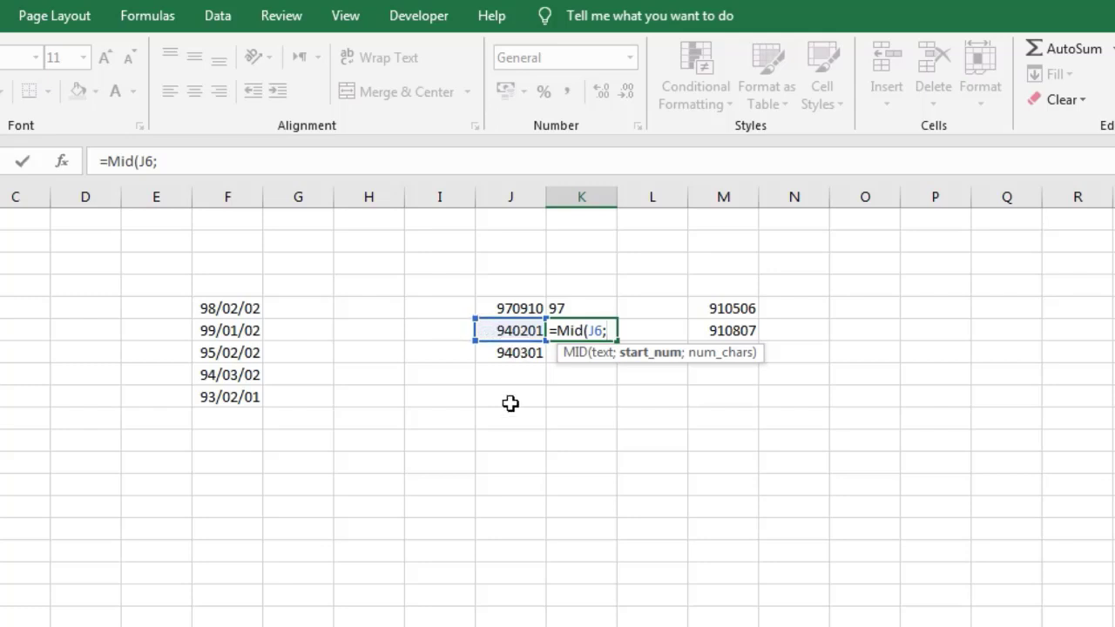
text(3)
text(;)
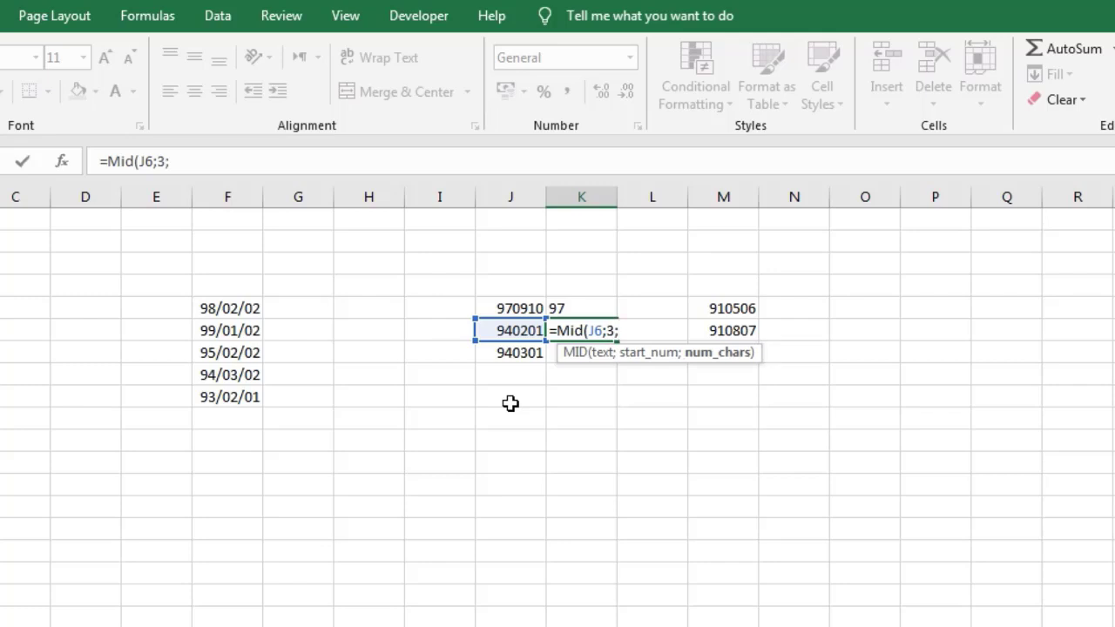
text(2)
text())
key(Return)
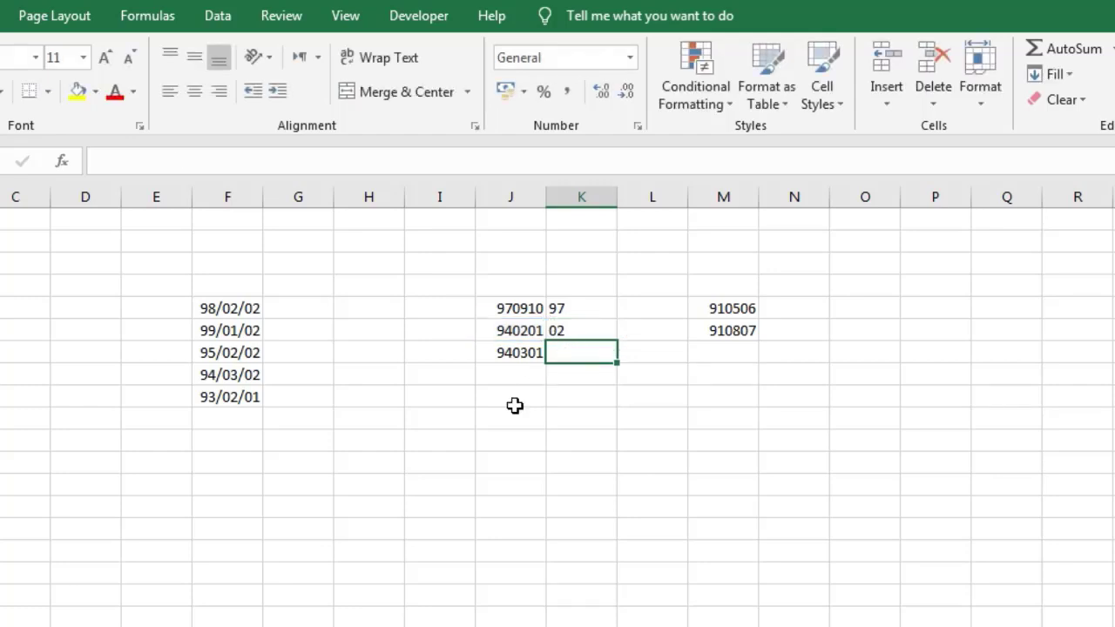
- Enter =RIGHT(J7;2) in K7 to pull 01 from 940301, then select below 910807
text(=Ri)
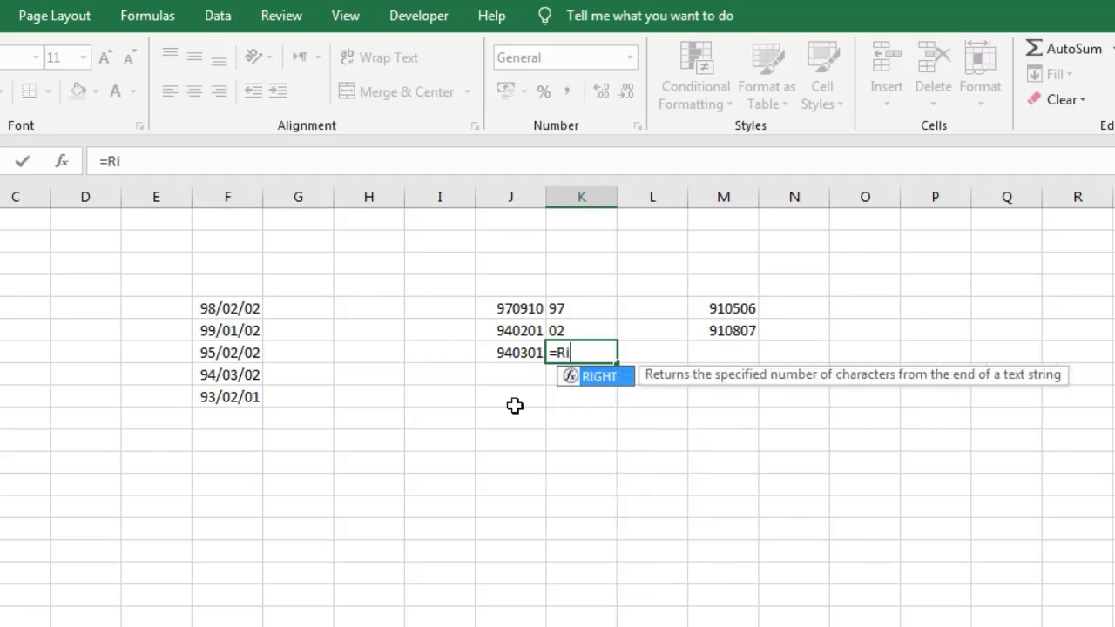
text(ght()
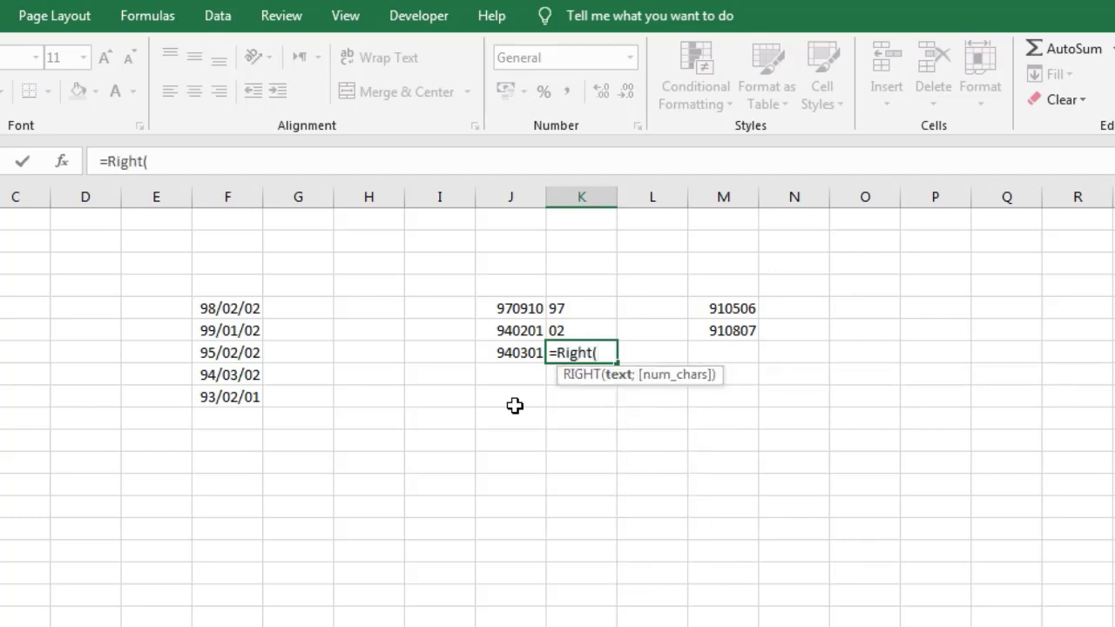
click(502, 352)
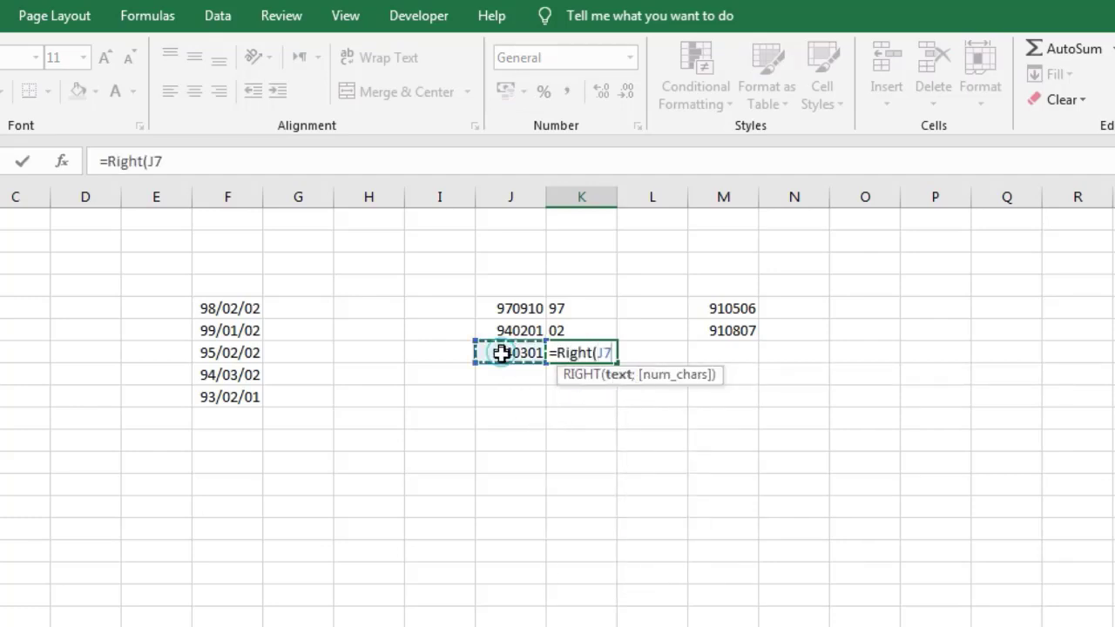
text(;)
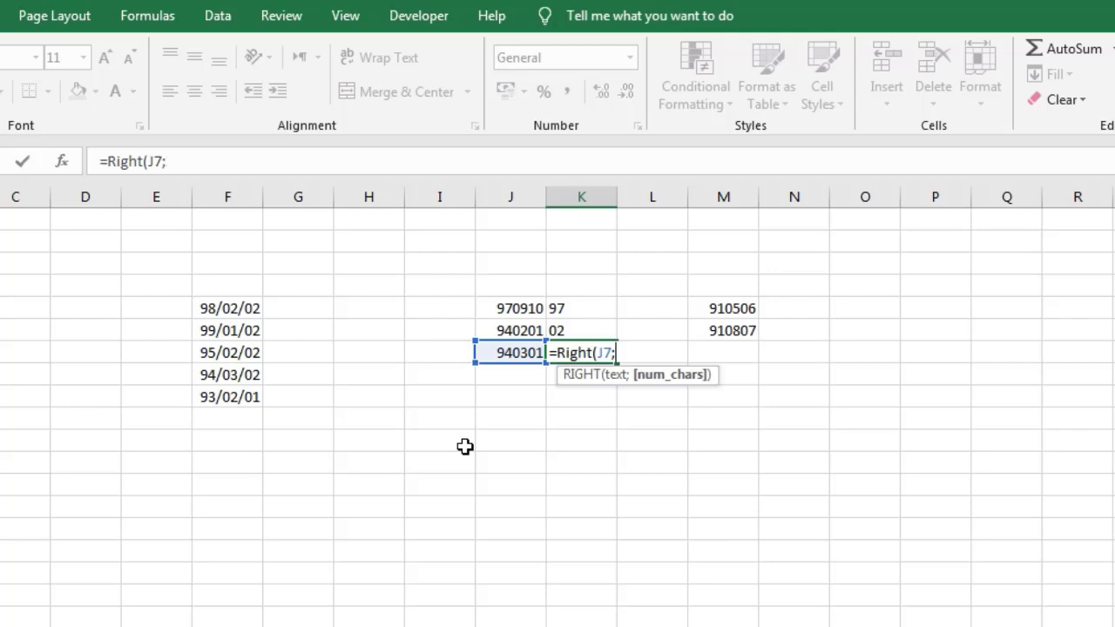
text(2))
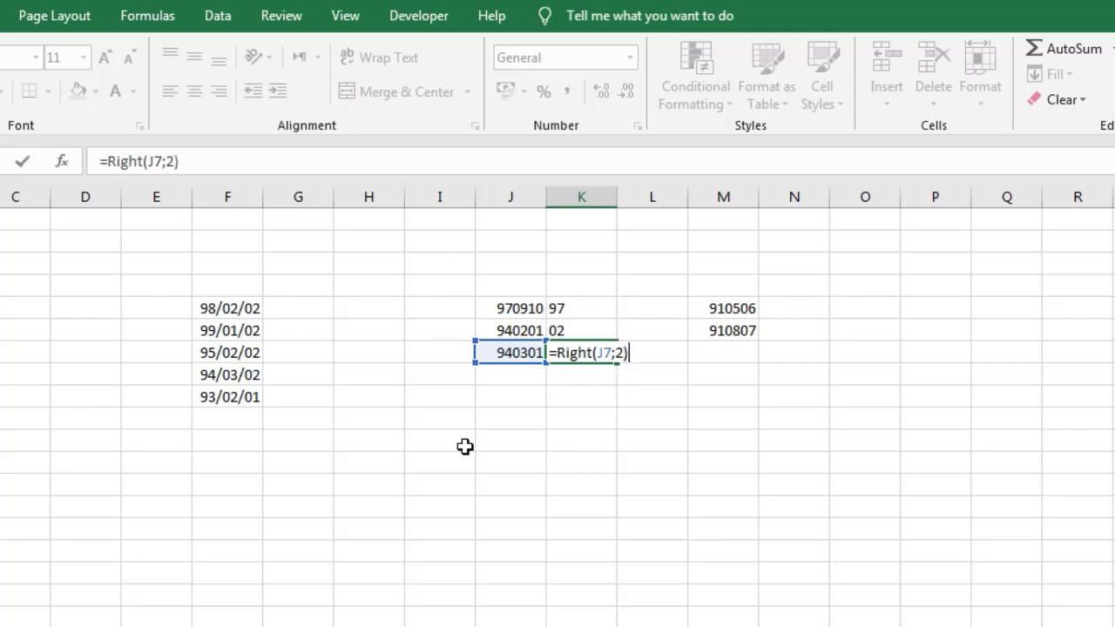
key(Return)
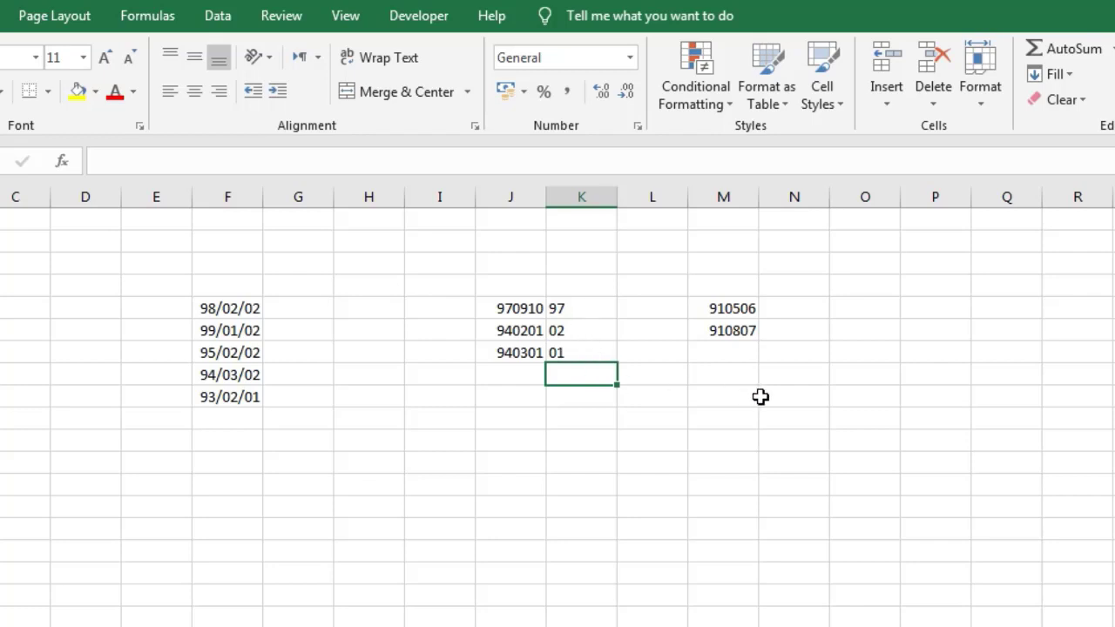
click(785, 319)
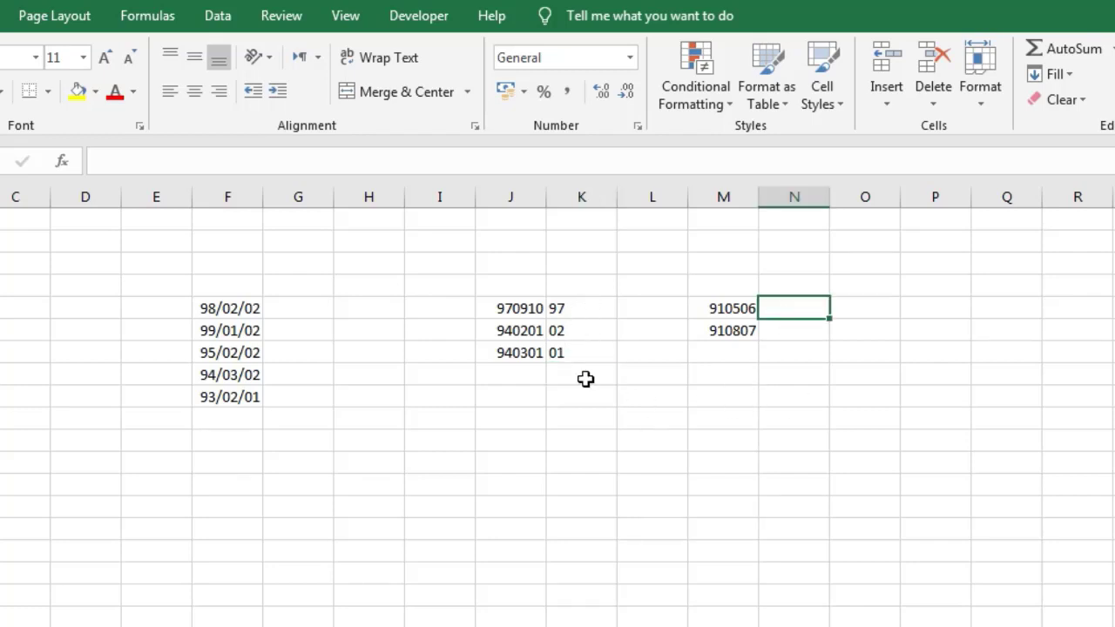
click(722, 352)
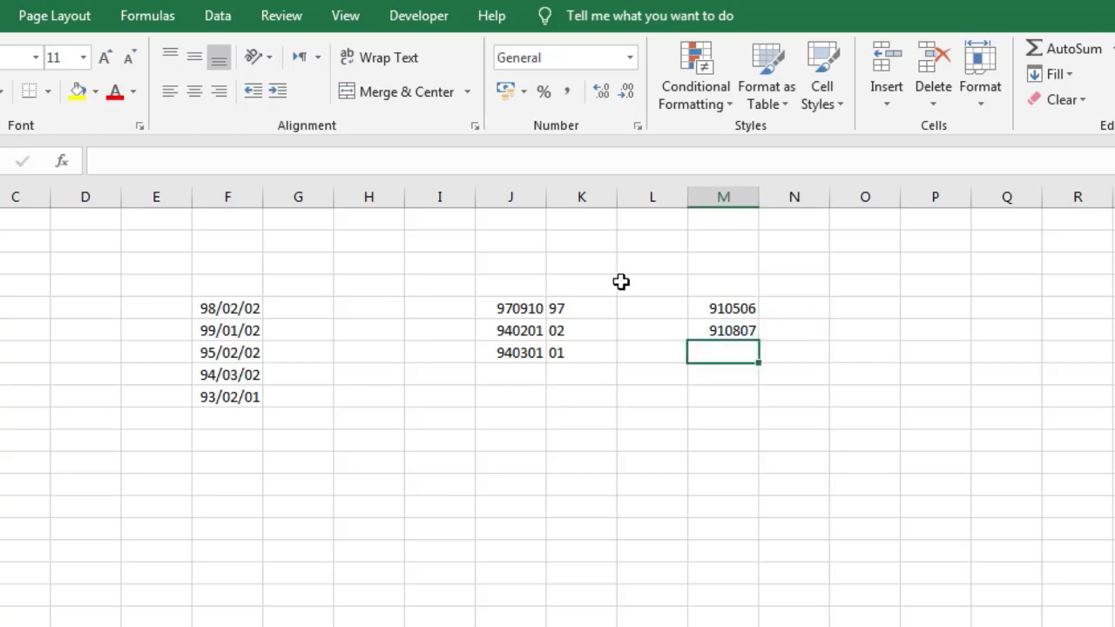
- Add 920202 and 950306 beneath 910807 in column M
text(920)
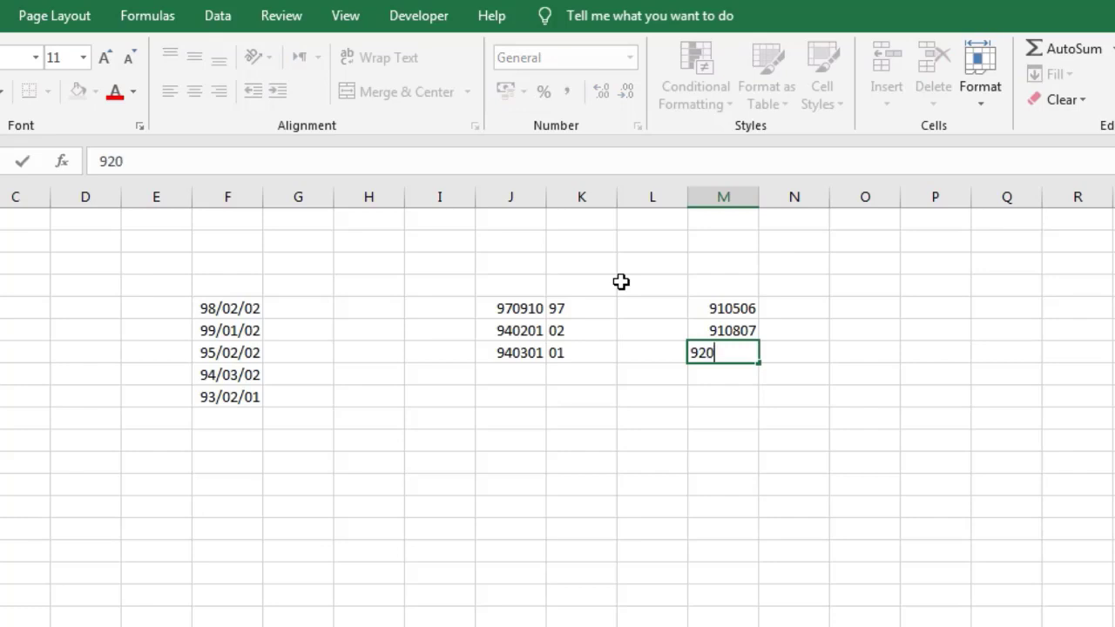
text(202)
key(Return)
text(95)
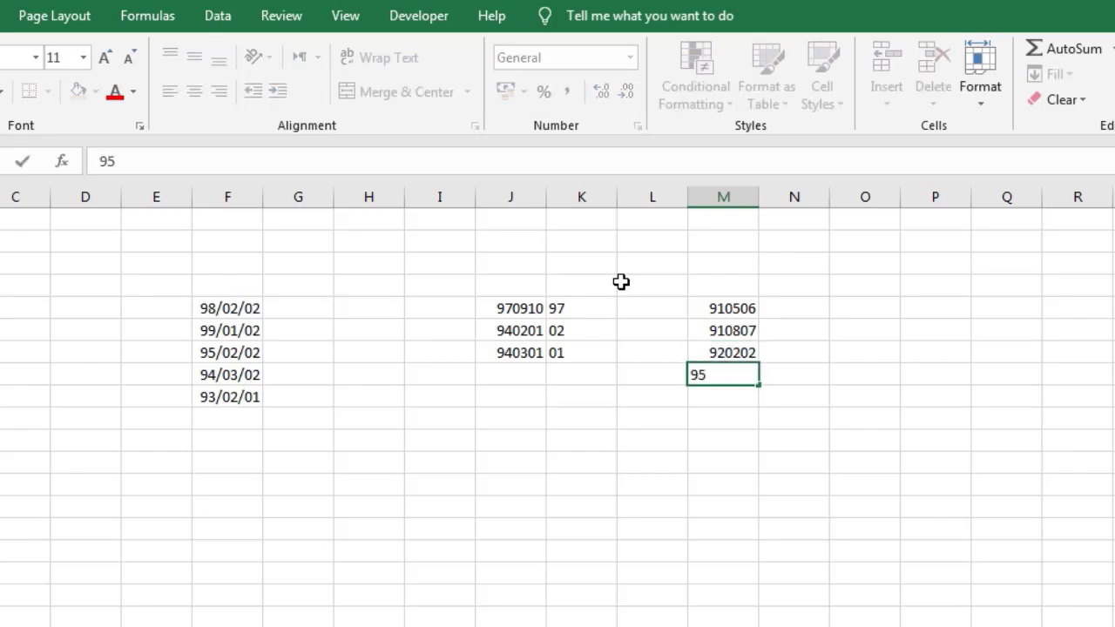
text(0306)
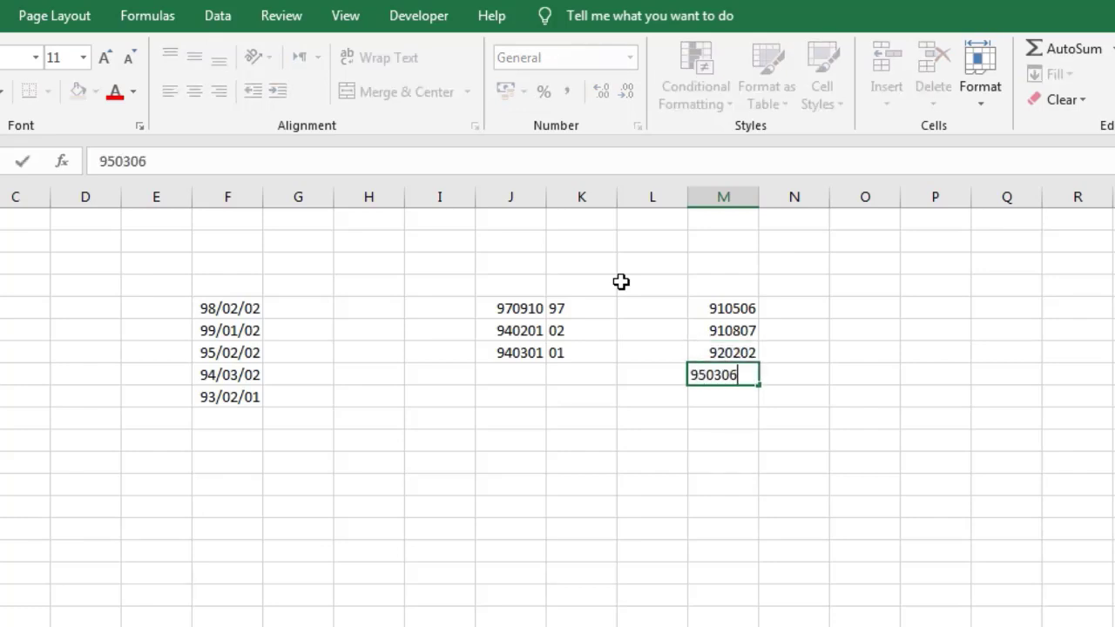
key(Return)
click(775, 309)
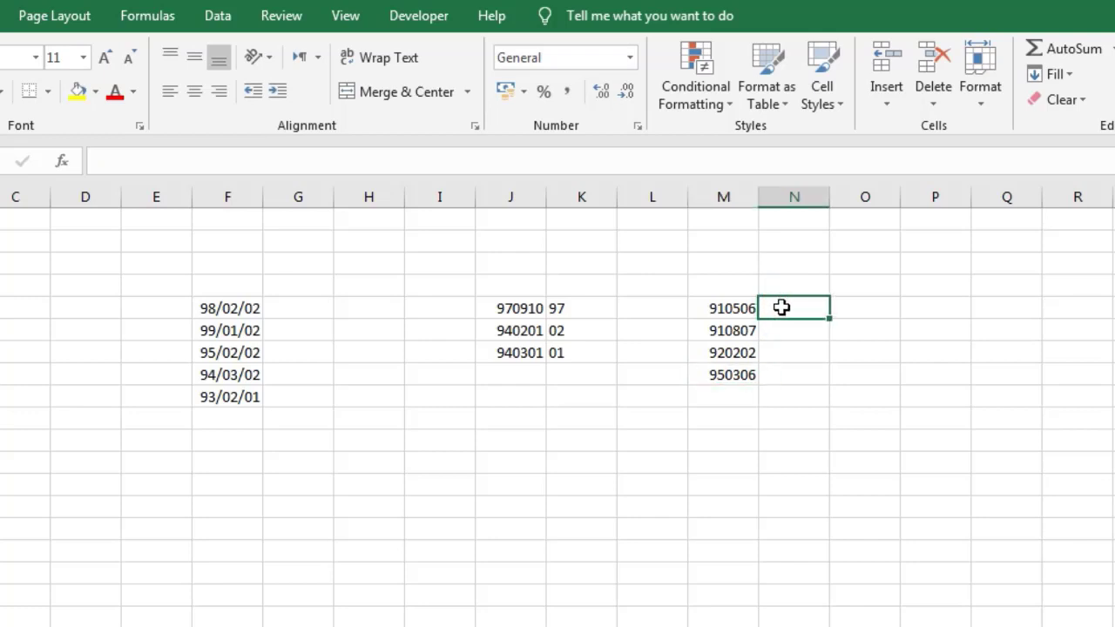
- Enter =LEFT(M5;2)&"/"&MID(M5;3;2)&"/"&RIGHT(M5;2) in N5, showing 91/05/06
text(=)
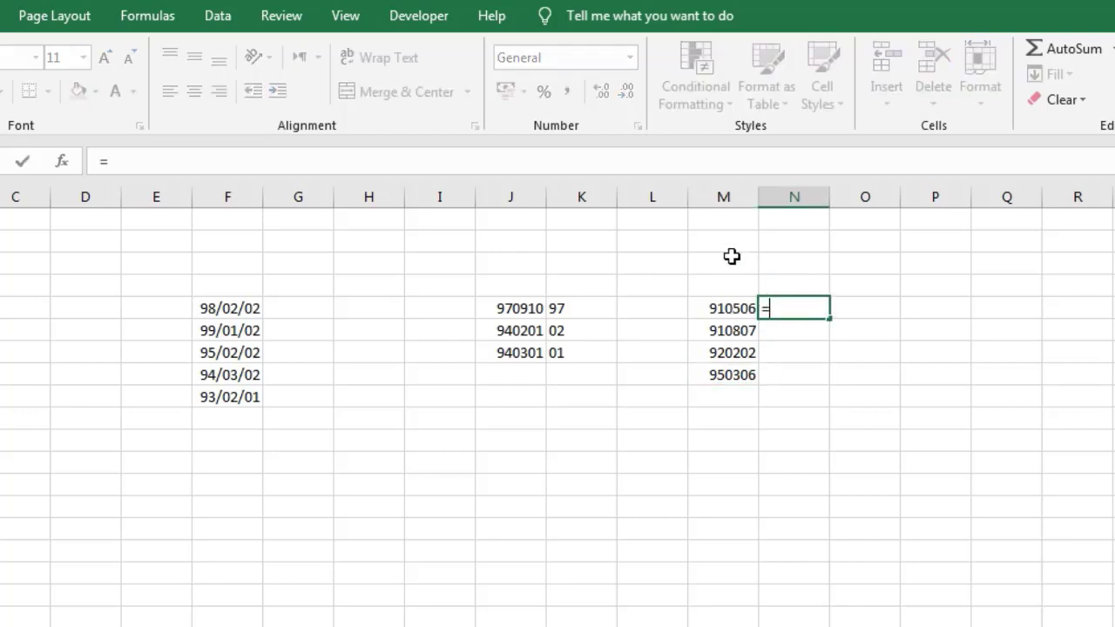
text(left()
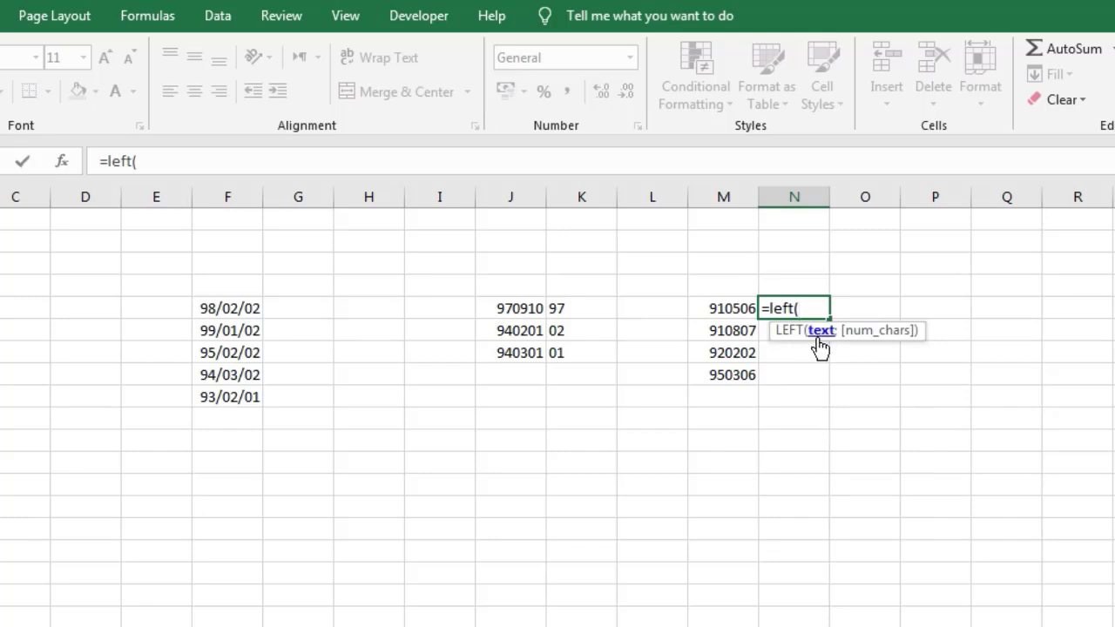
click(720, 306)
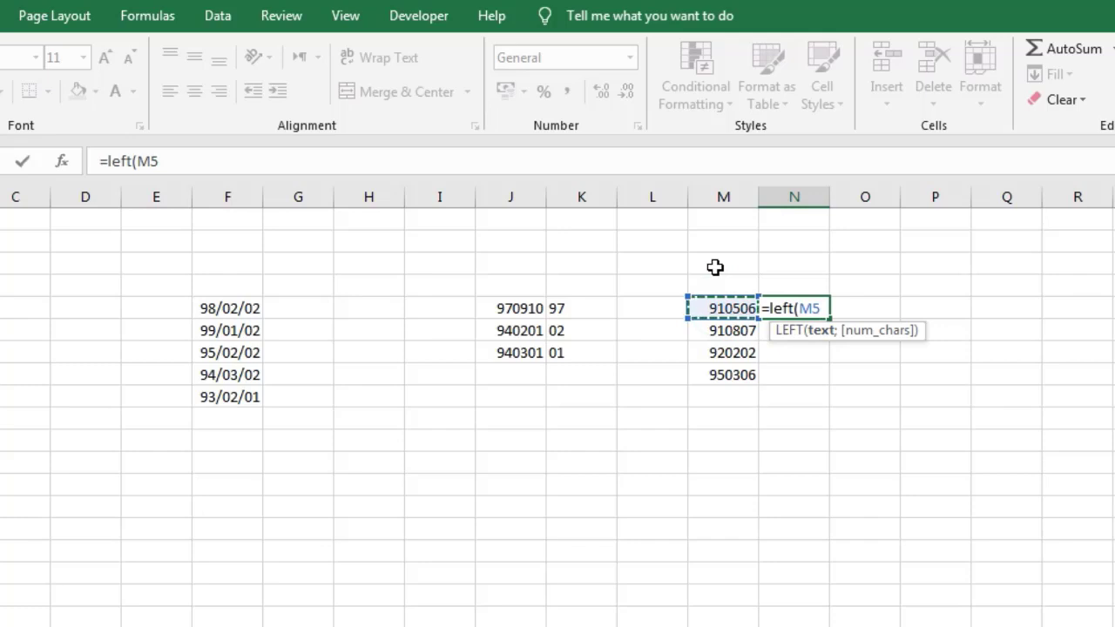
text(;2)
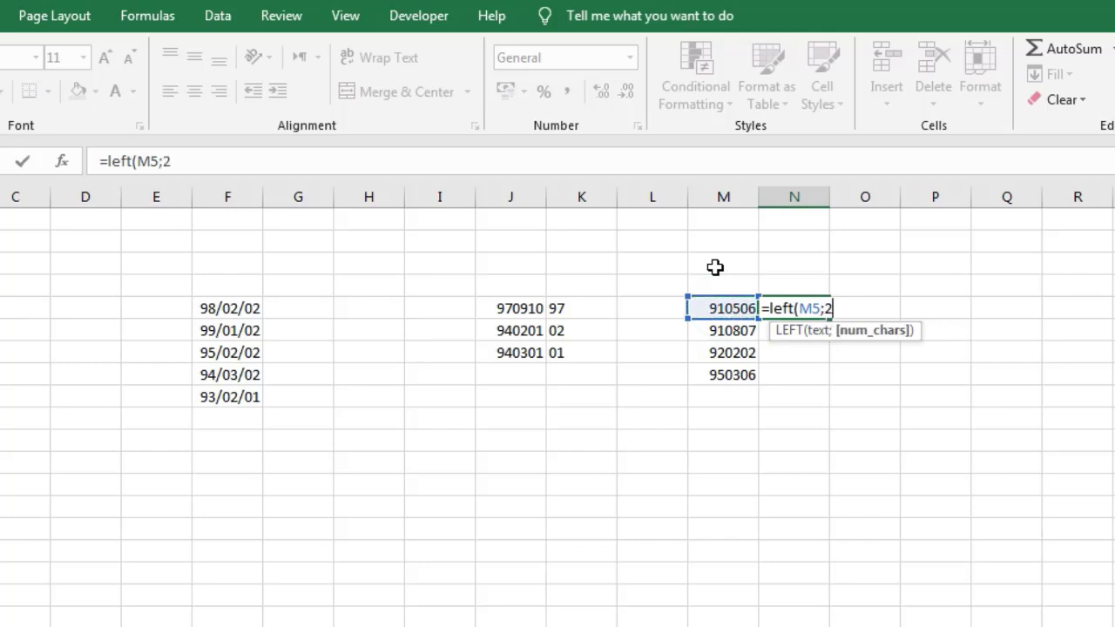
text())
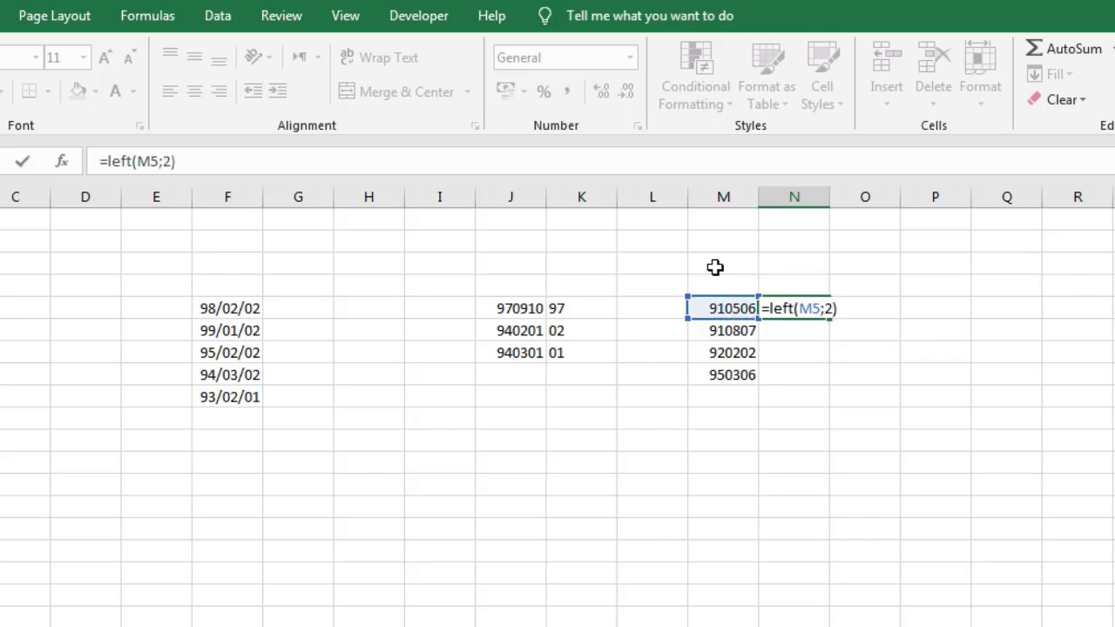
text(&)
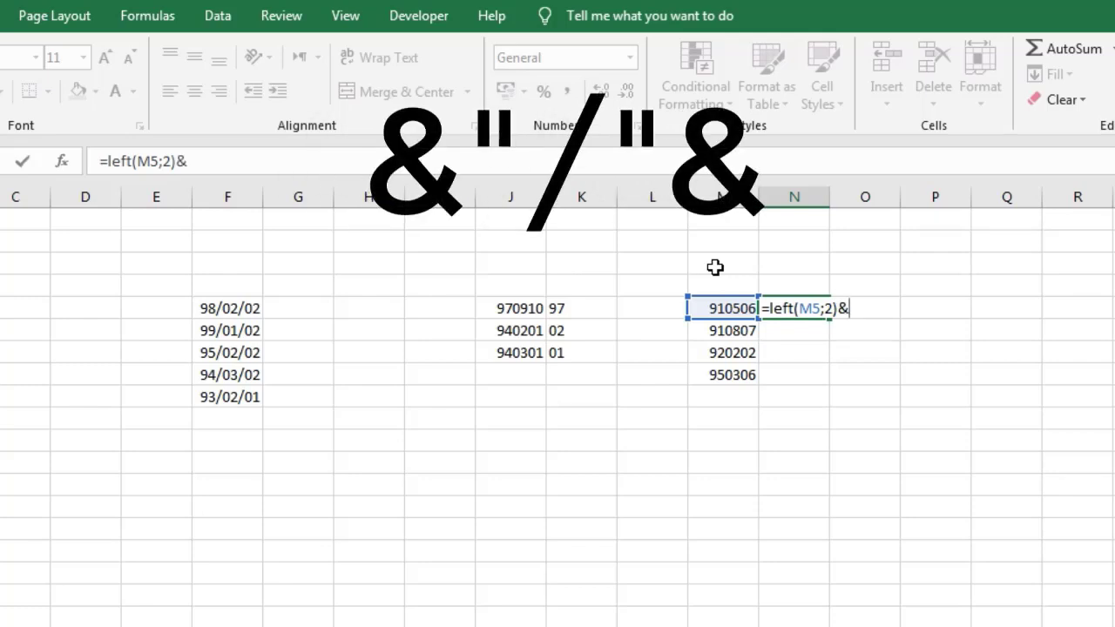
text("/")
text(&)
text(Mid)
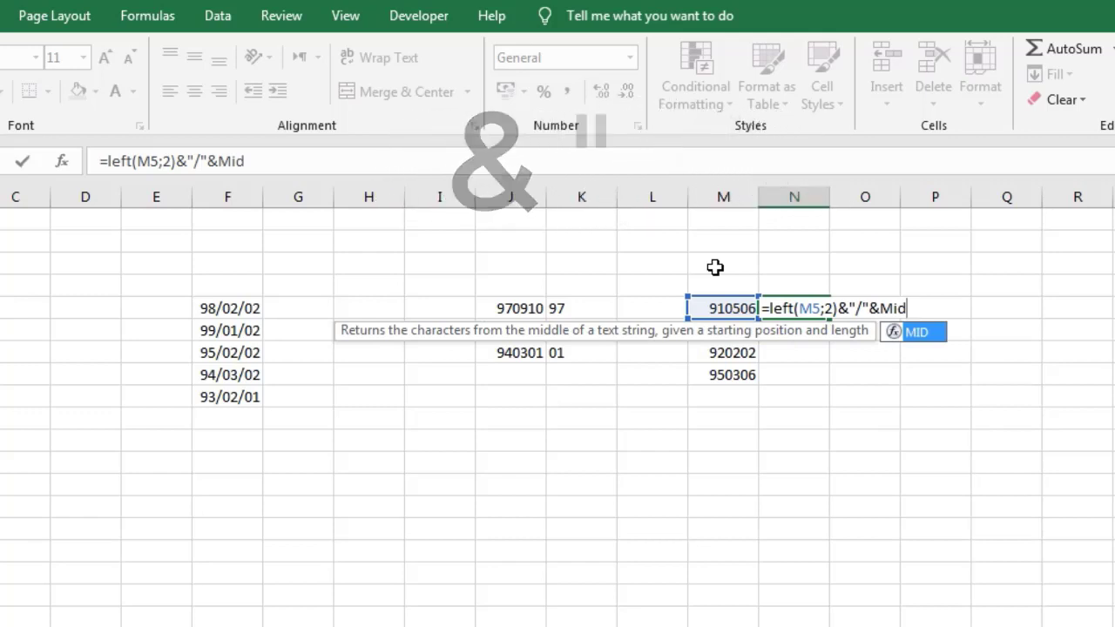
text(()
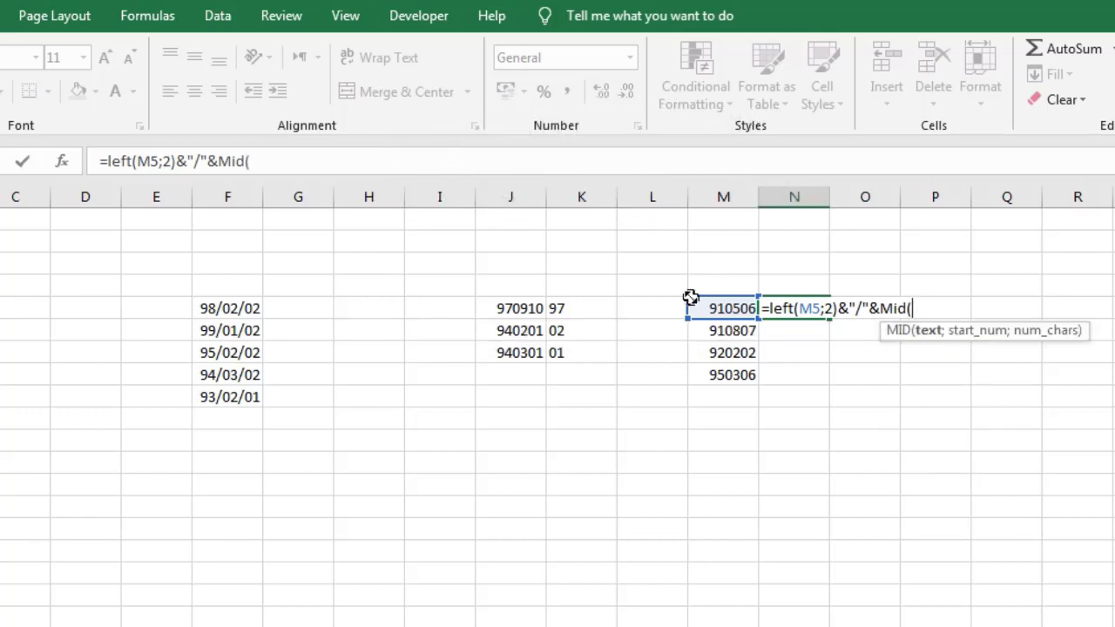
click(718, 308)
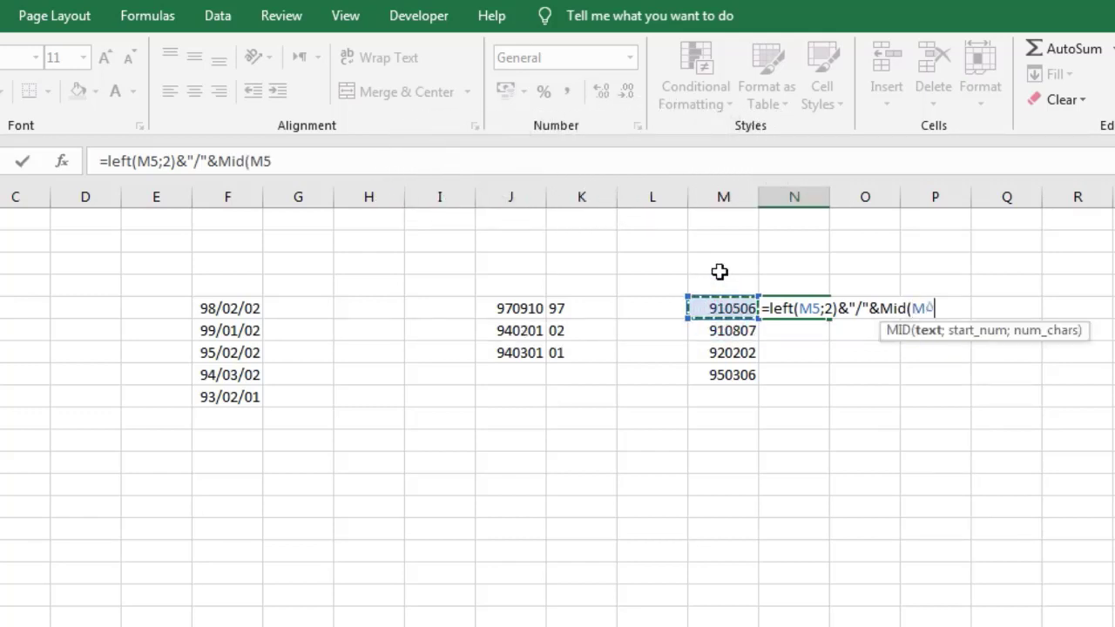
text(;)
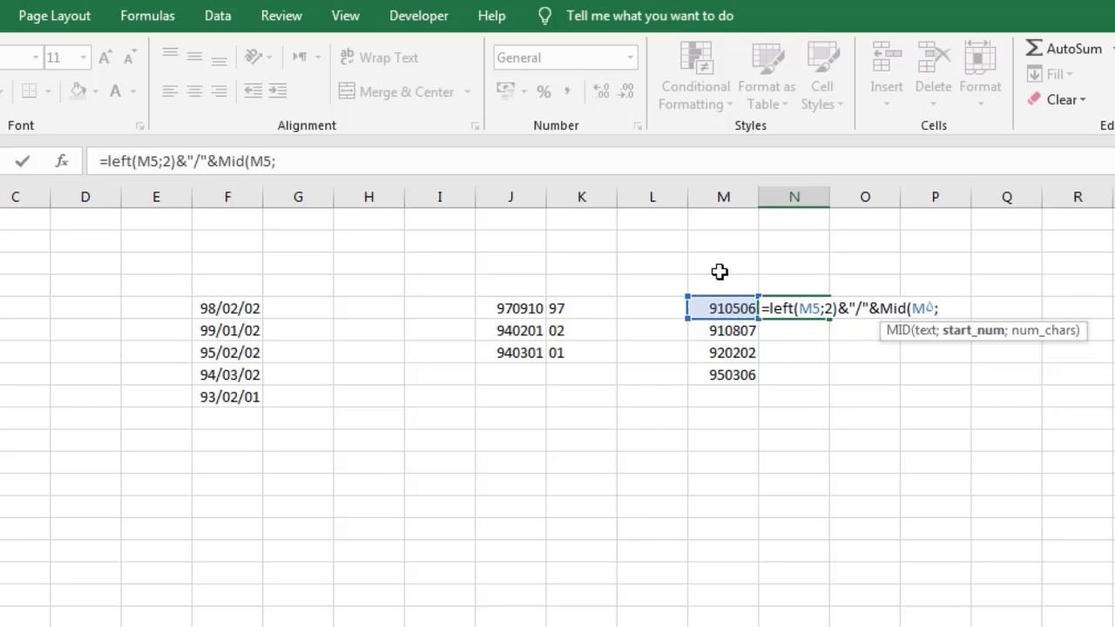
text(3)
text(;2)
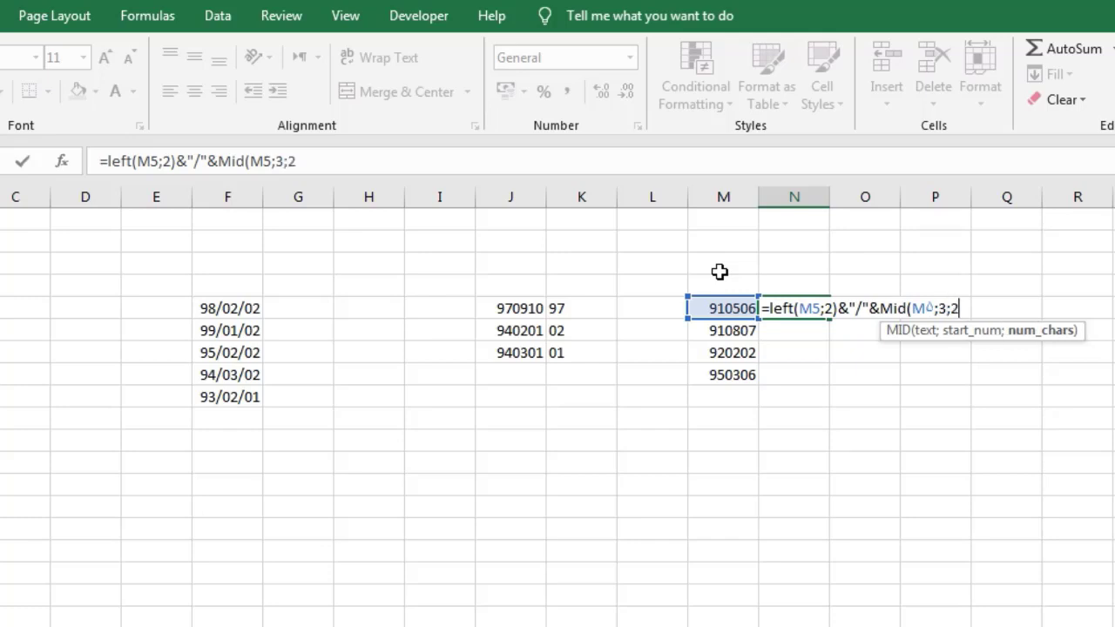
text())
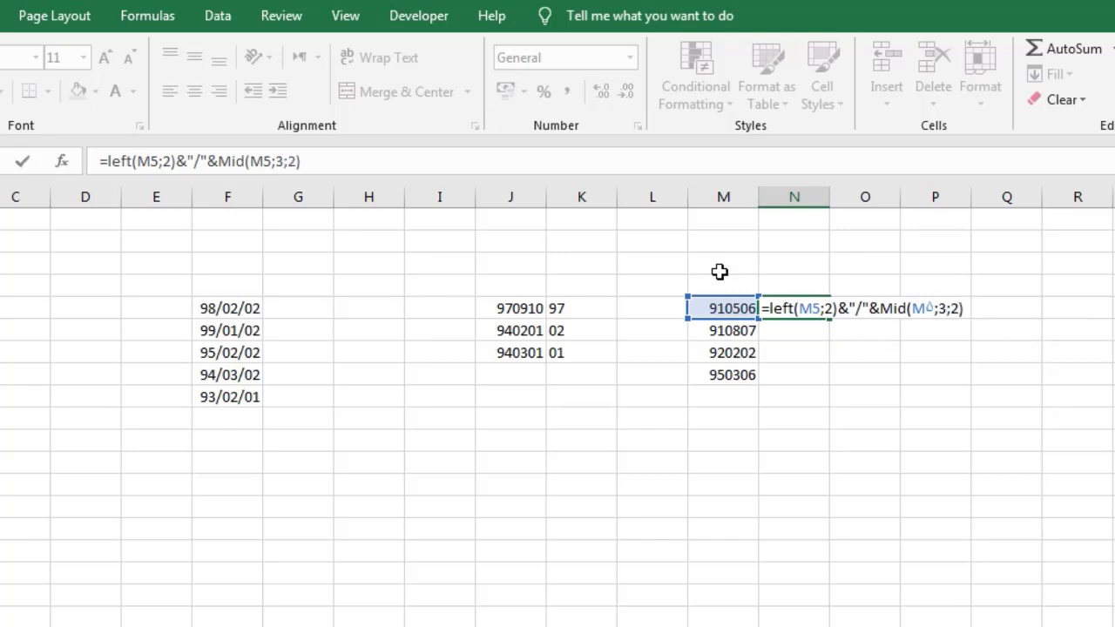
text(&)
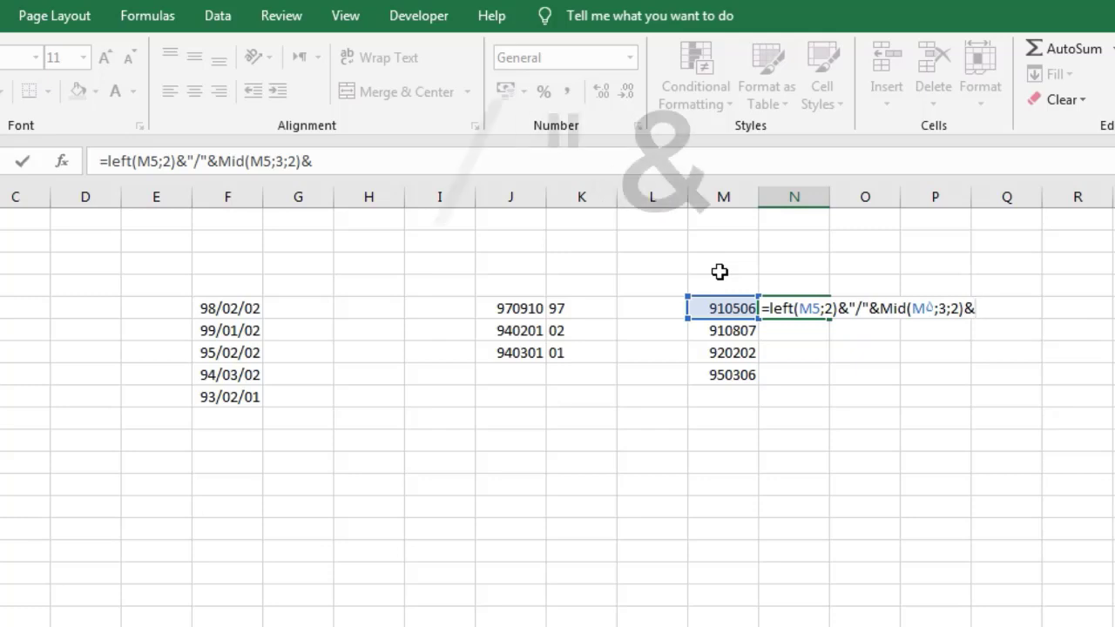
text("/)
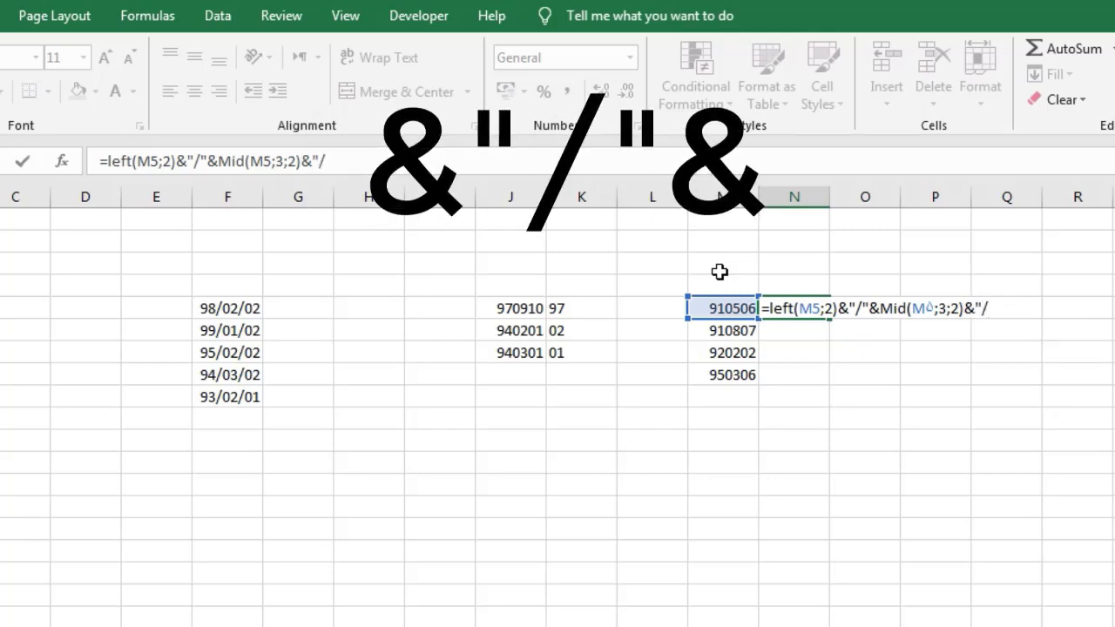
text(")
text(&)
text(ri)
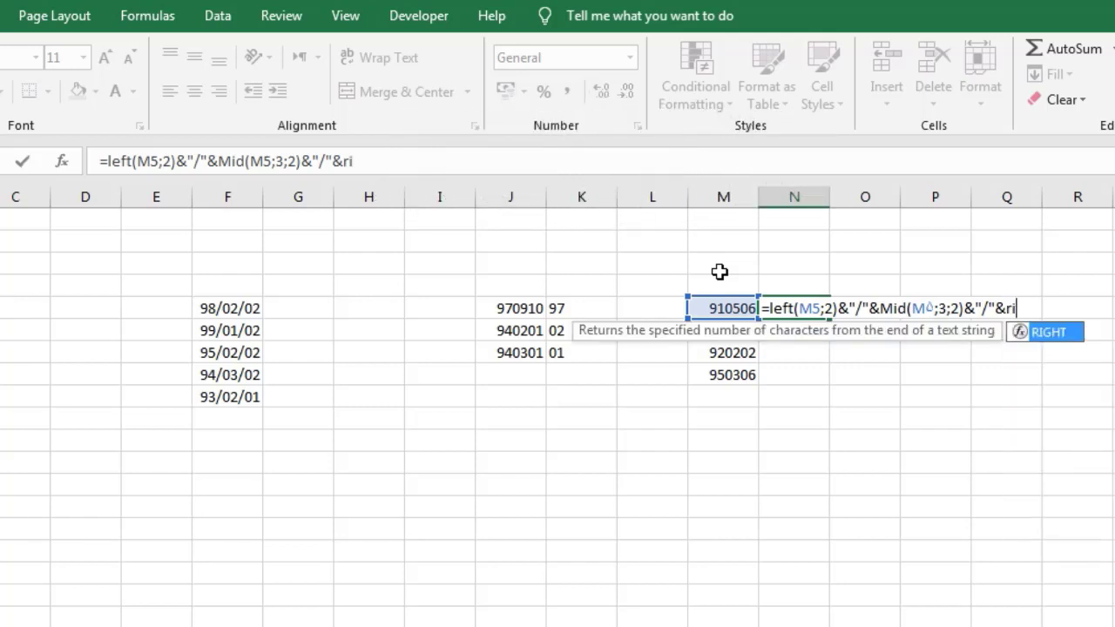
text(ght()
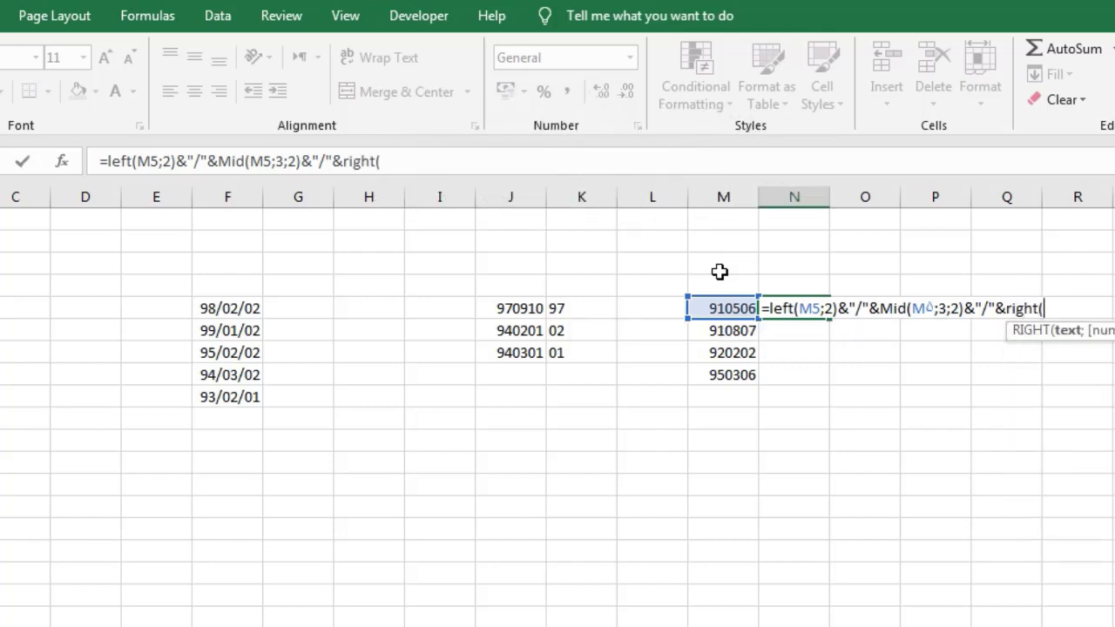
click(726, 308)
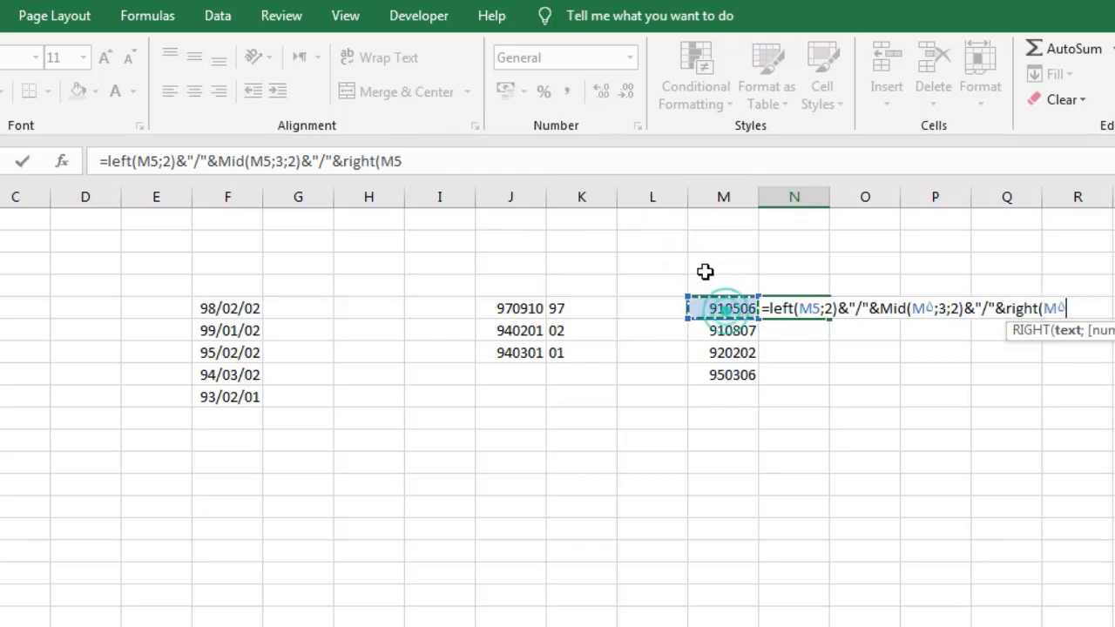
text(;)
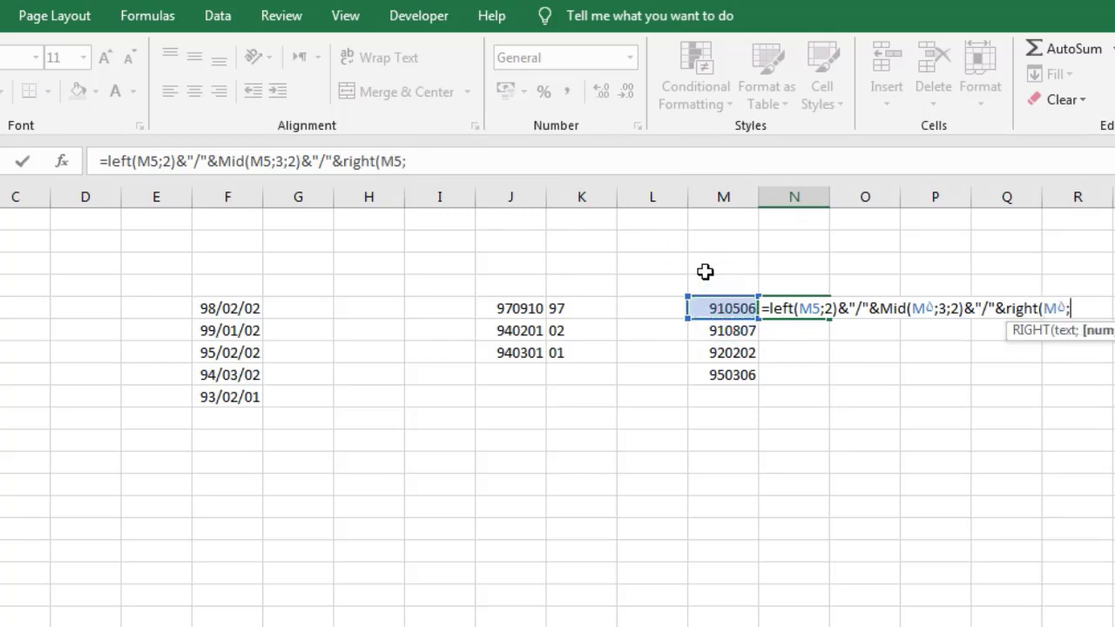
text(2)
text())
key(Return)
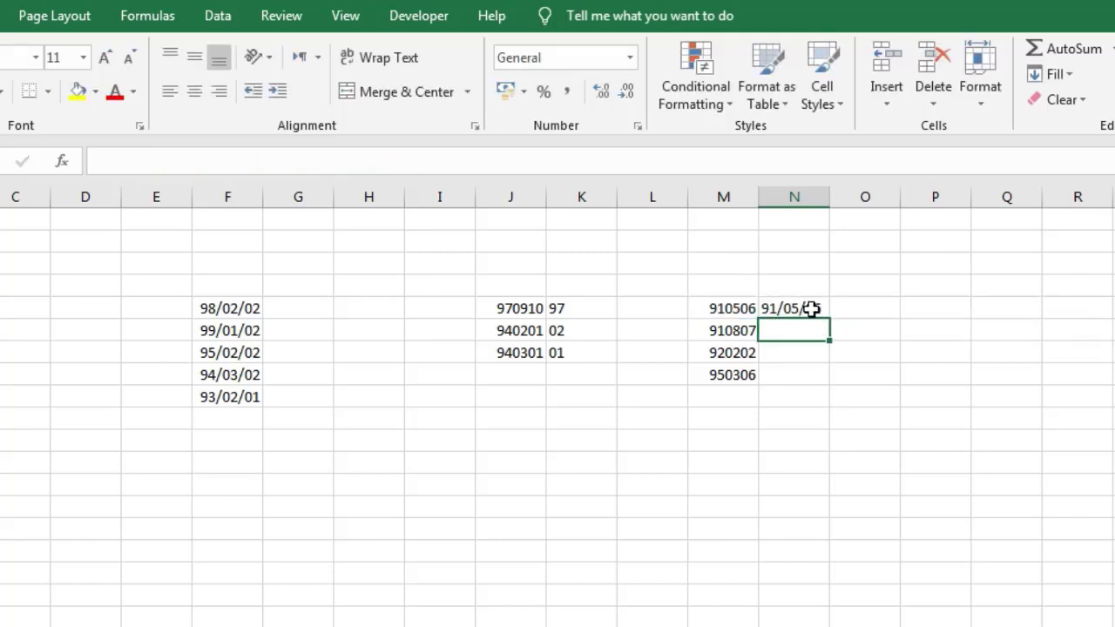
- Fill the N5 date formula down to N8, then select J5:J7
click(704, 310)
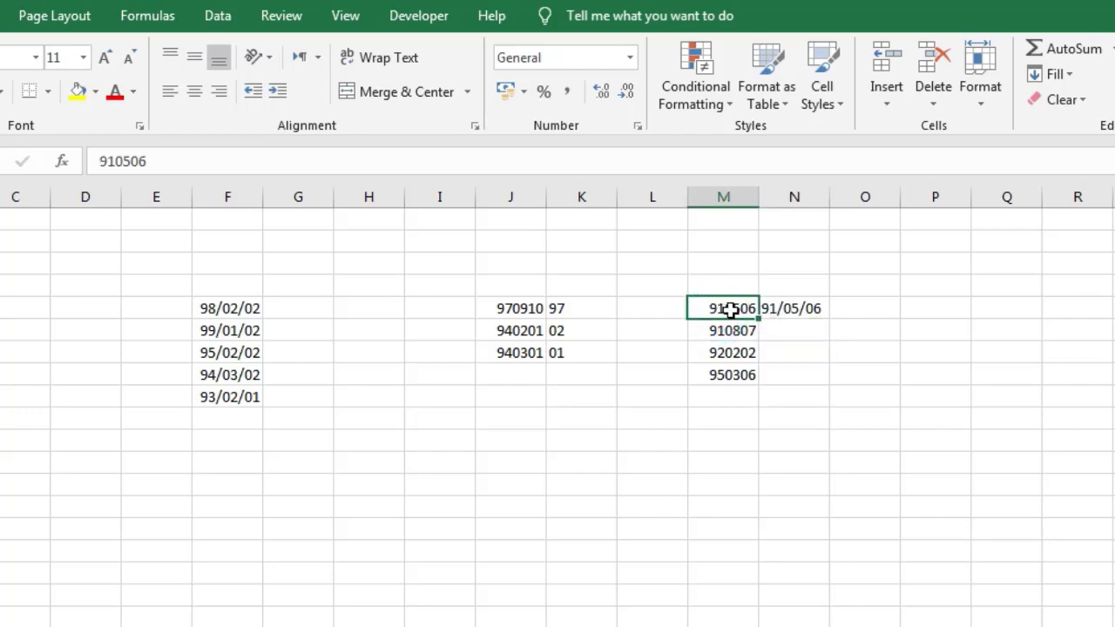
click(793, 307)
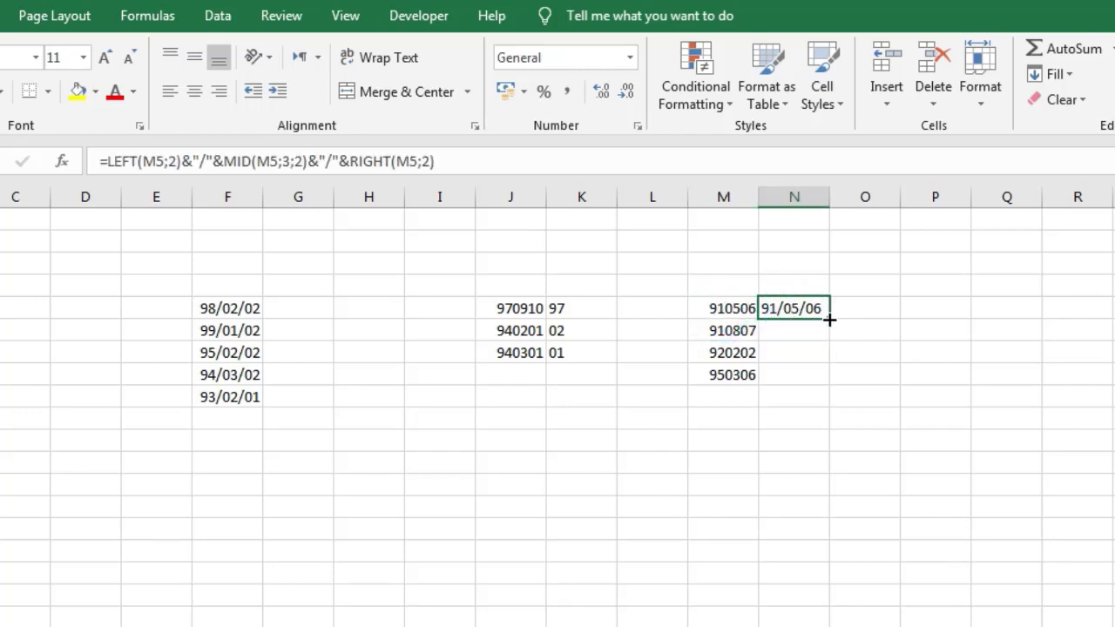
drag(829, 318, 828, 384)
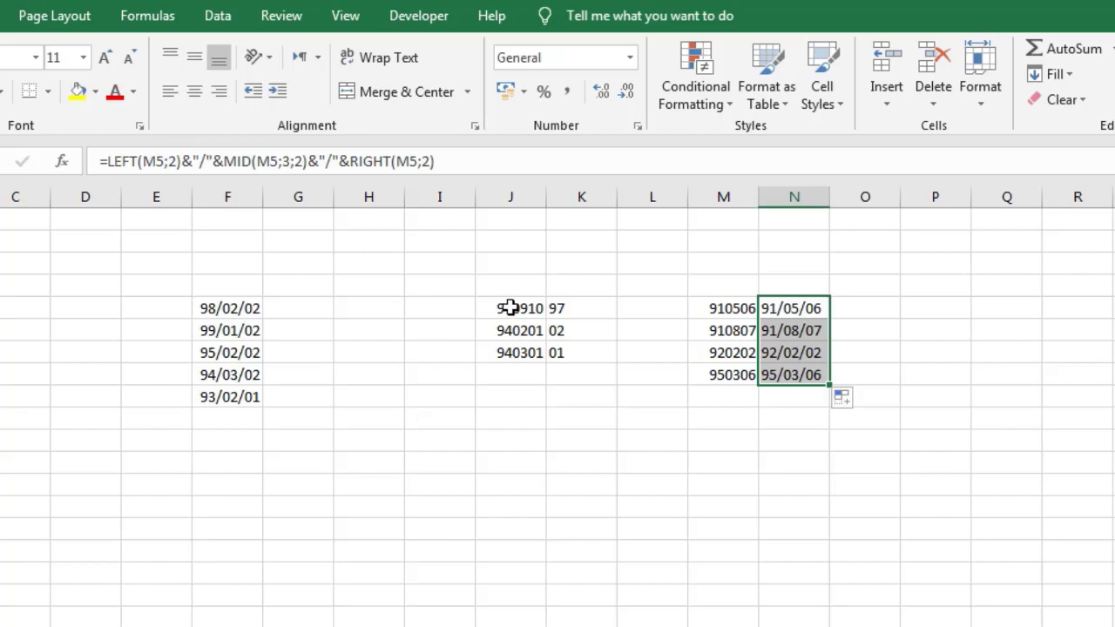
drag(510, 309, 507, 354)
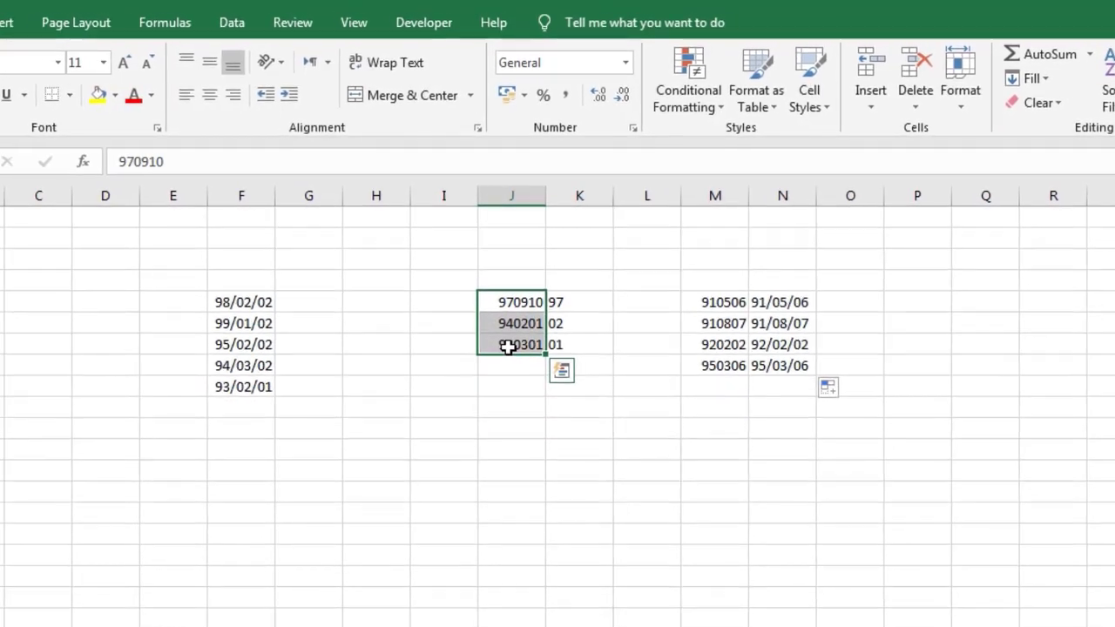
- Apply the custom format ##"/"##"/"## to J5:J7, giving 97/09/10, 94/02/01 and 94/03/01
right_click(507, 354)
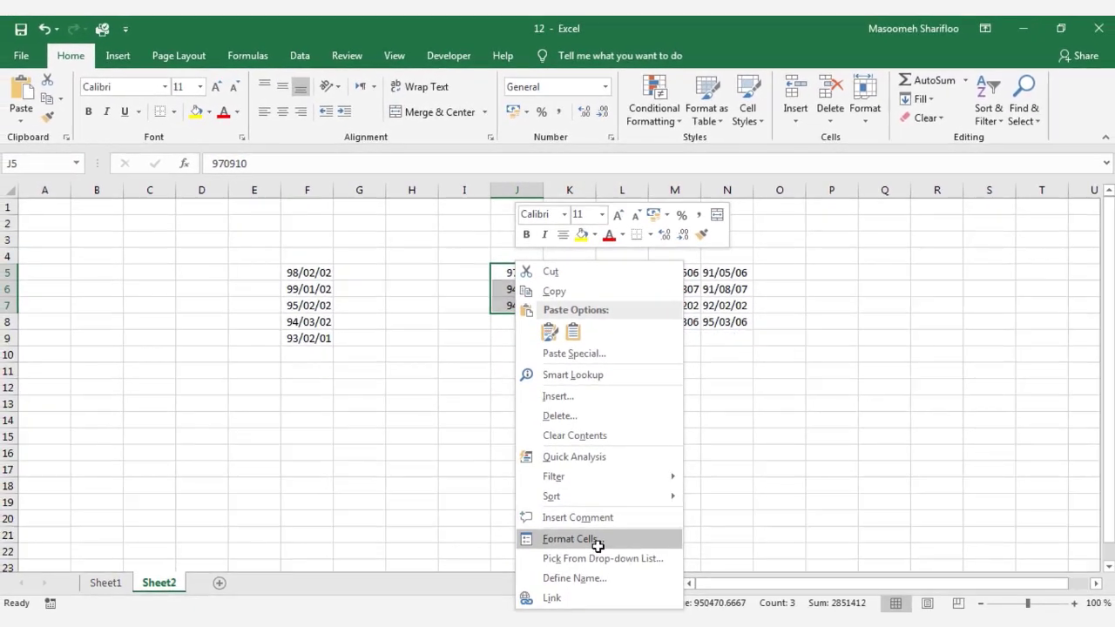
click(597, 542)
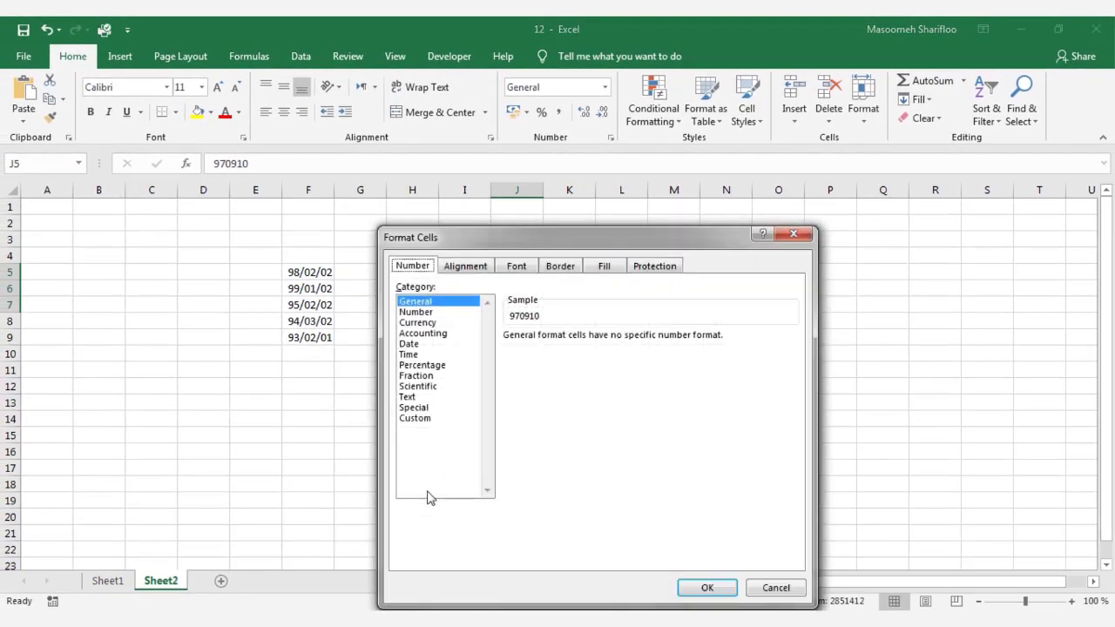
click(427, 419)
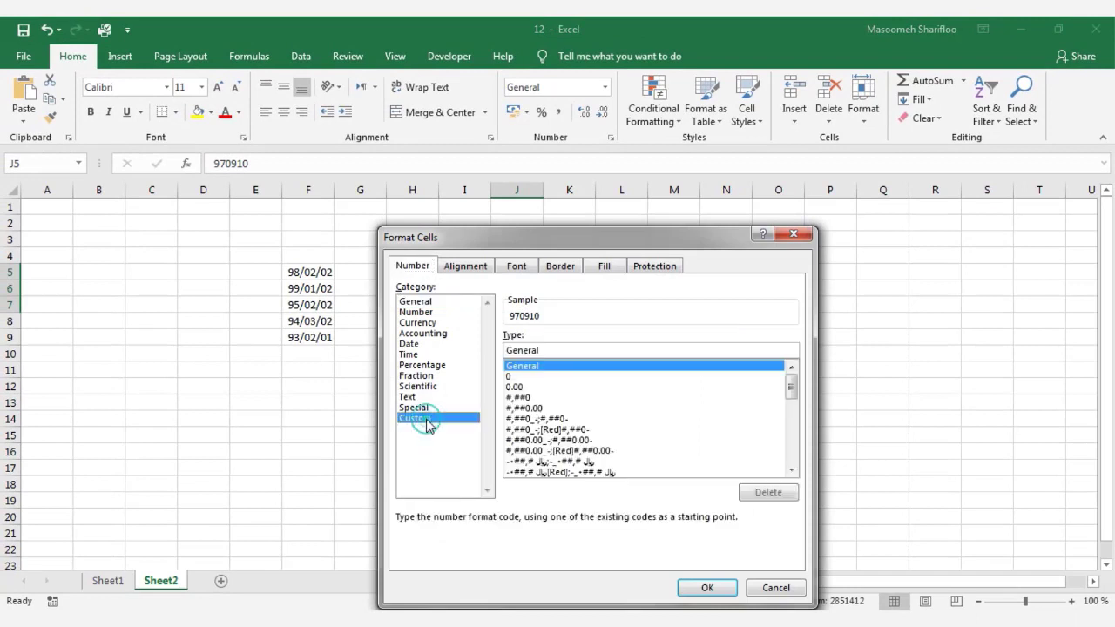
double_click(540, 350)
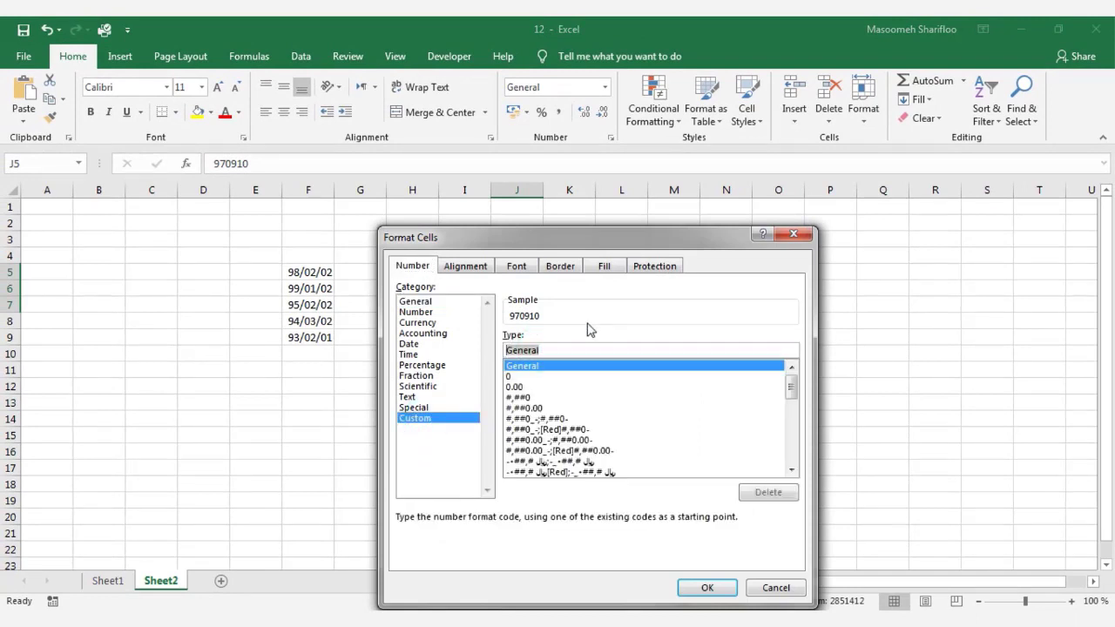
text(##"/)
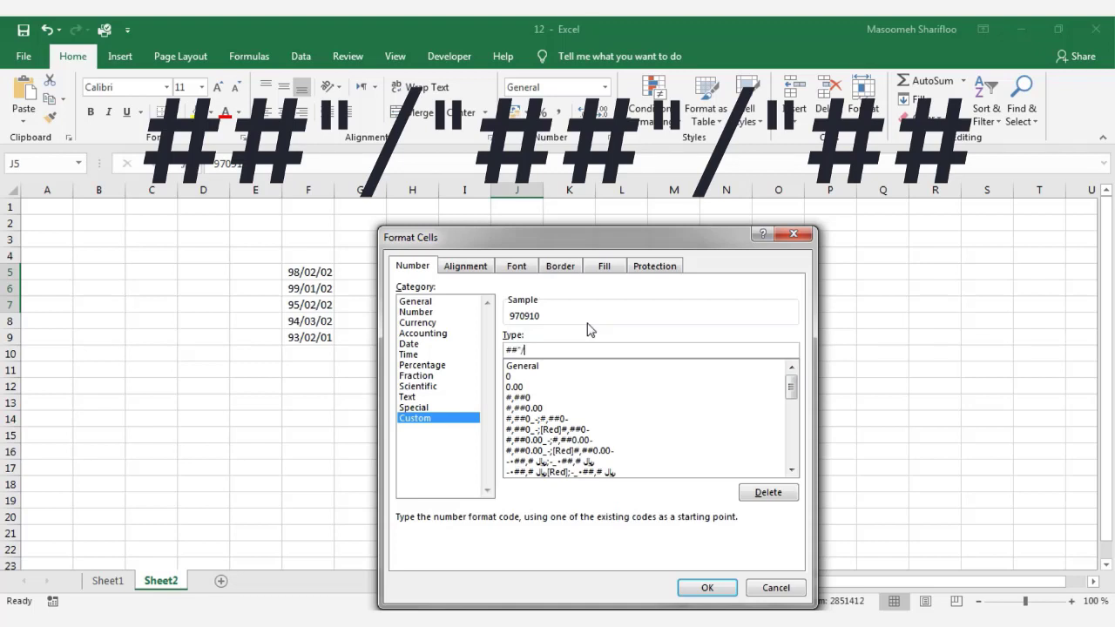
text("##)
text("/)
text("##)
click(706, 587)
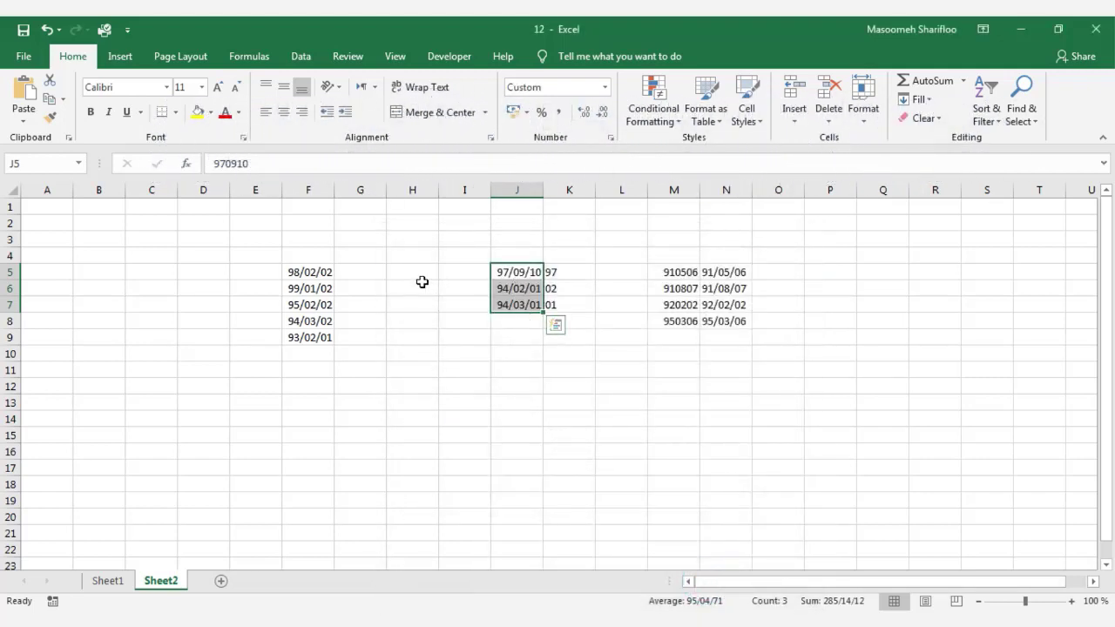